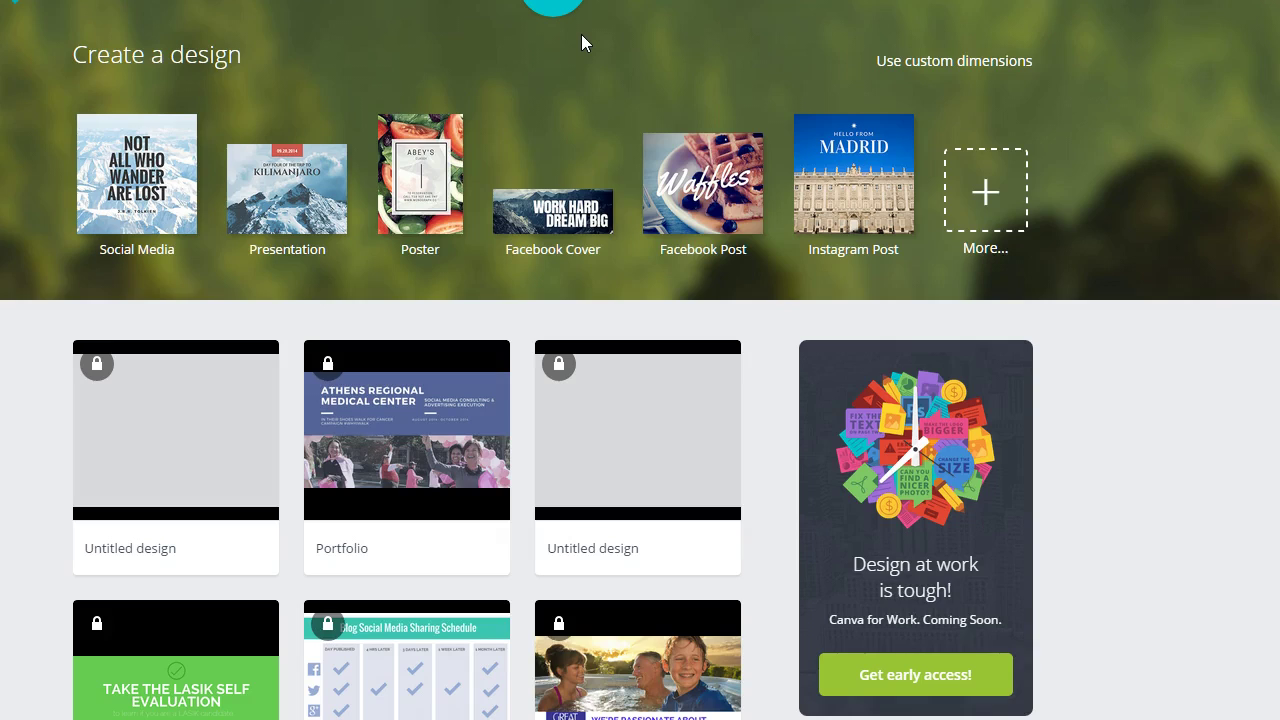
Step: Start a new blank Infographic design from the full list of design types
click(575, 34)
click(550, 43)
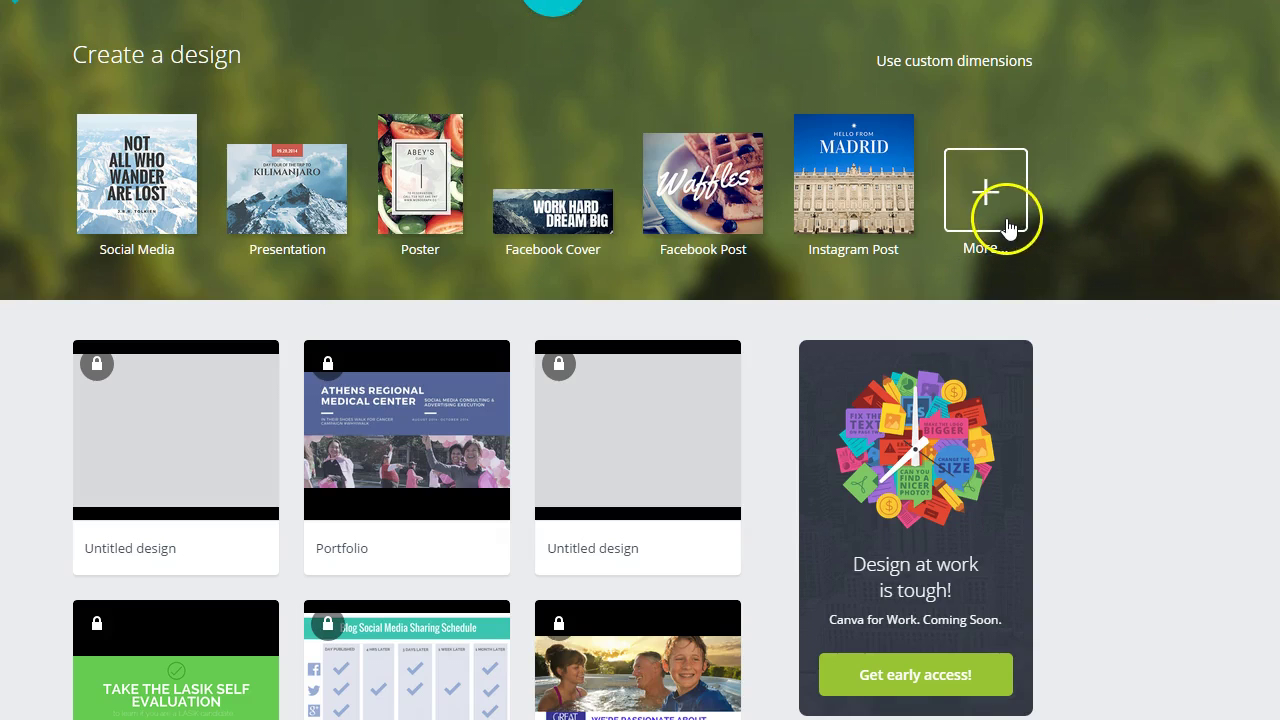
click(1007, 228)
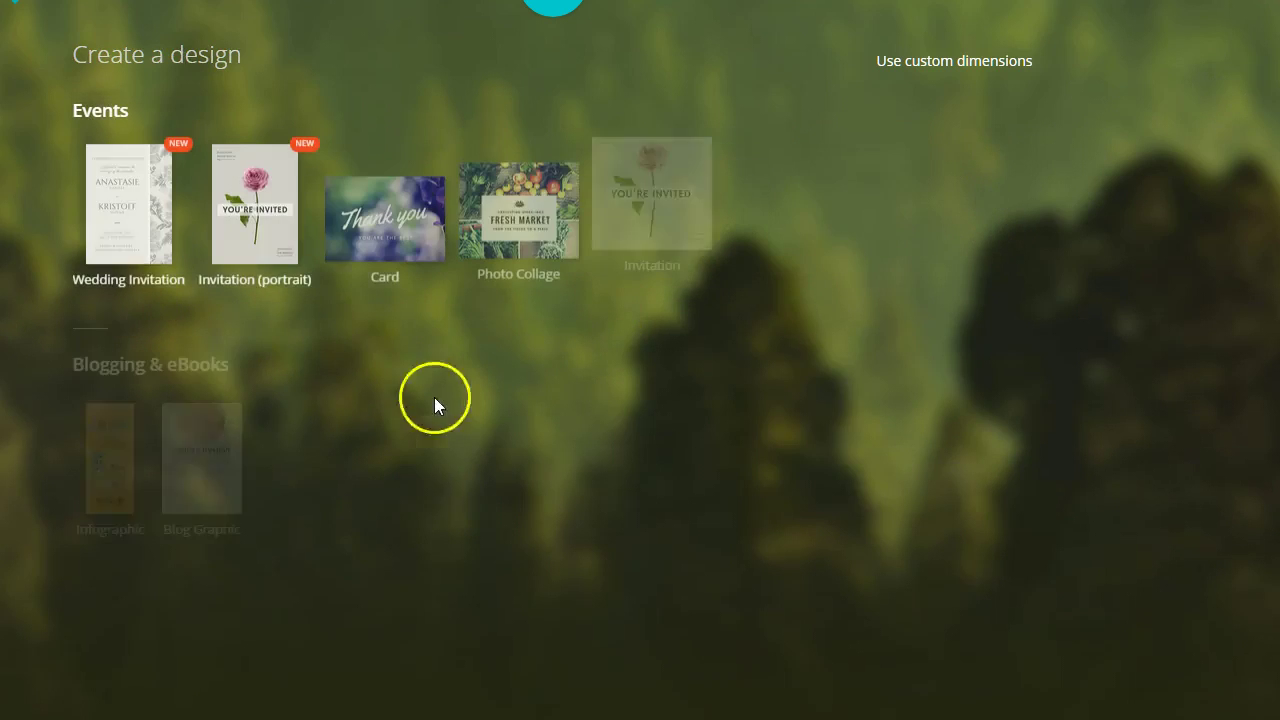
click(104, 500)
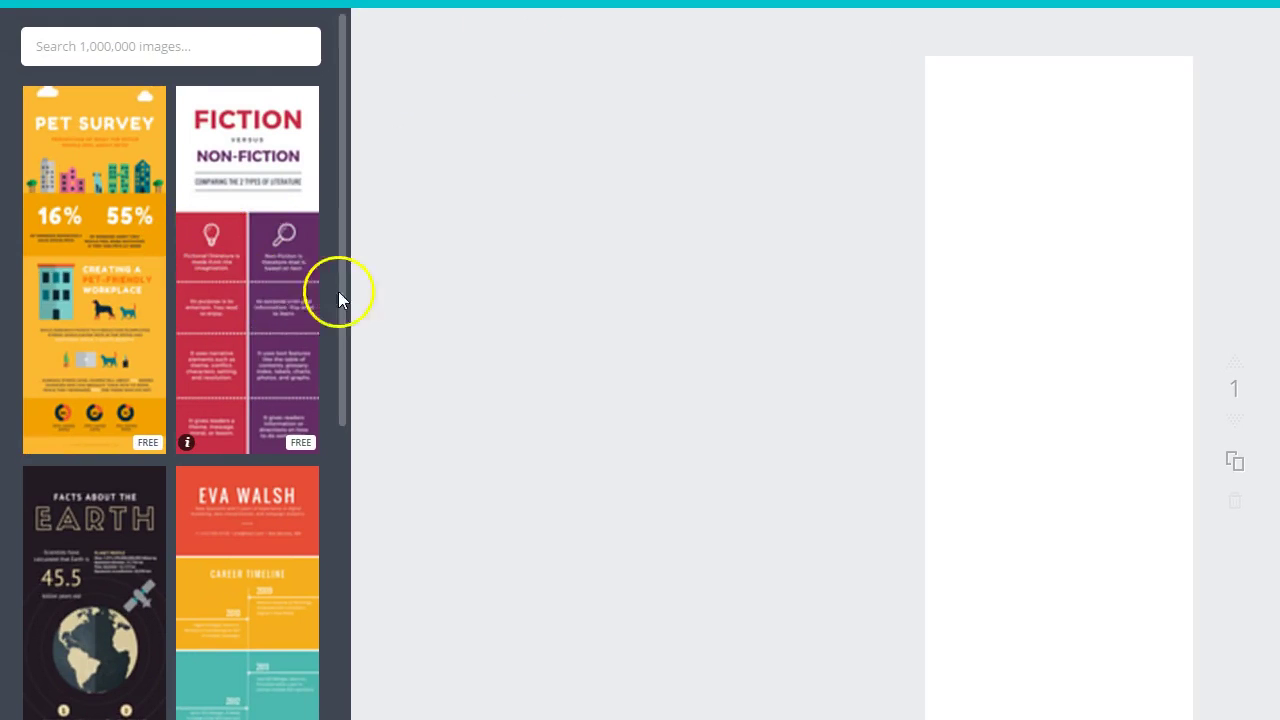
Step: Browse the infographic template gallery, including Pet Survey, in the sidebar
scroll(157, 270, down, 2)
scroll(157, 258, down, 6)
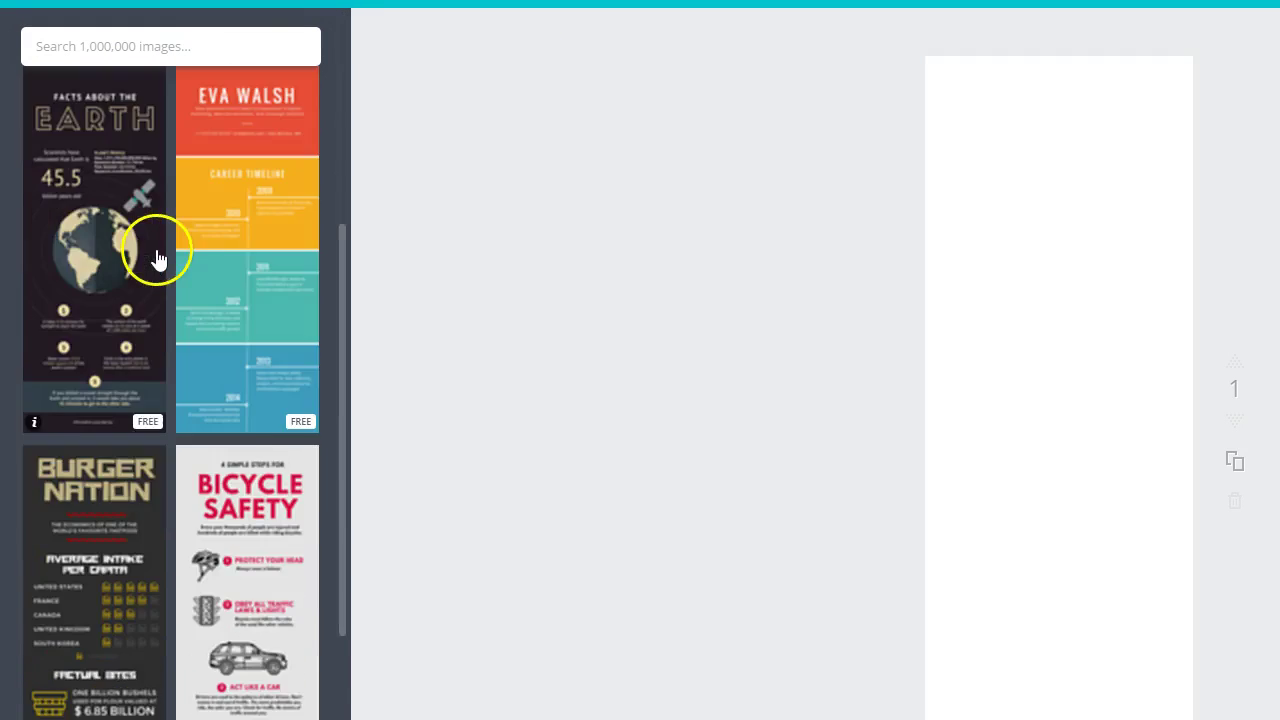
scroll(172, 240, down, 3)
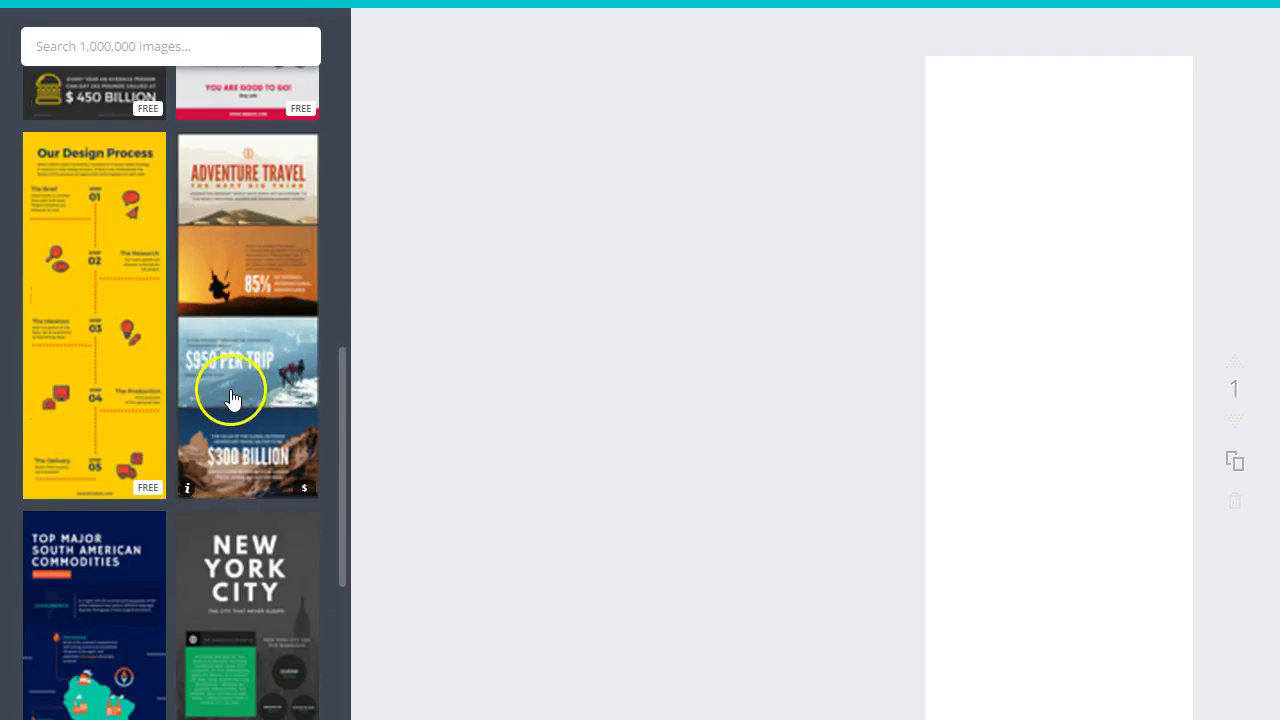
scroll(236, 393, down, 4)
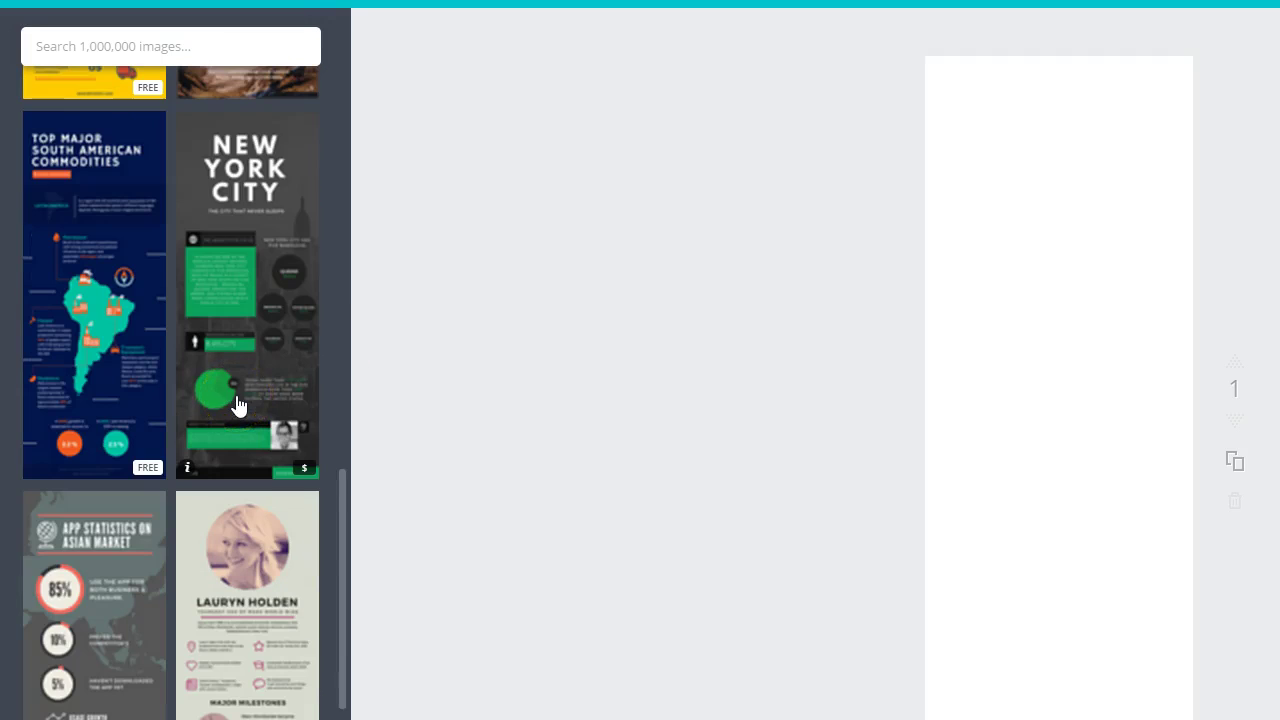
scroll(296, 318, up, 1)
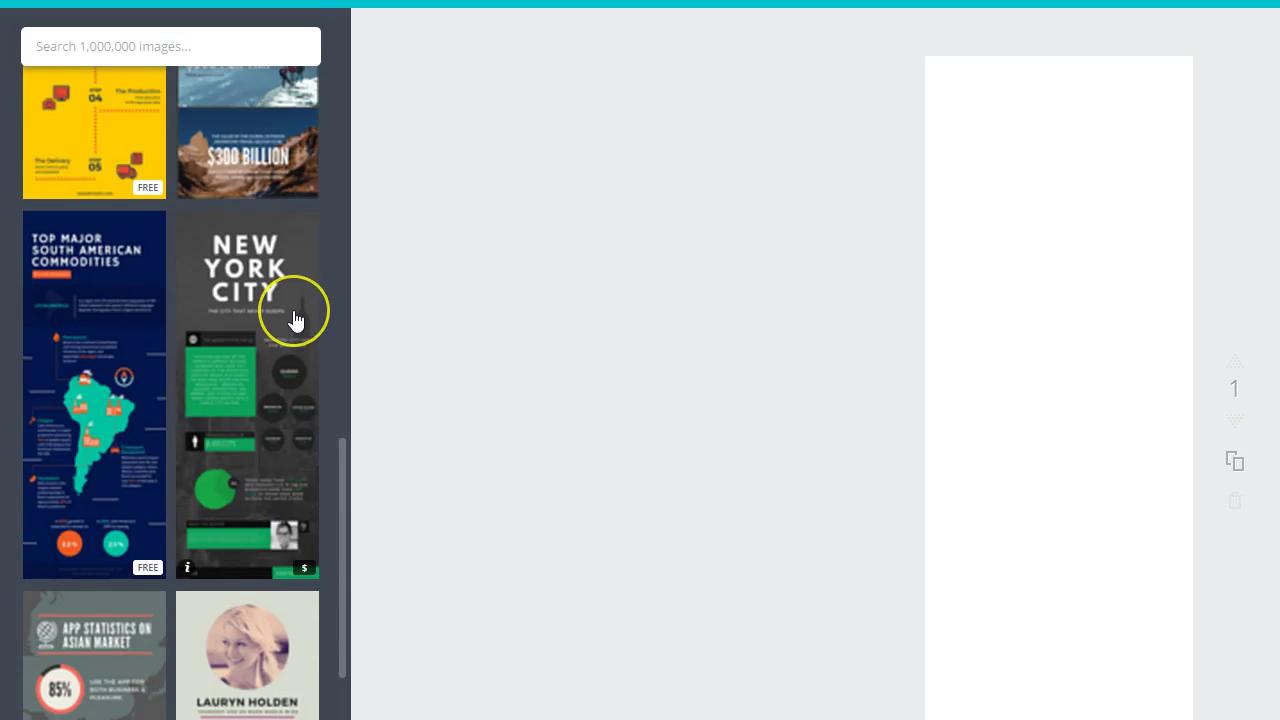
scroll(294, 318, up, 5)
scroll(290, 316, down, 3)
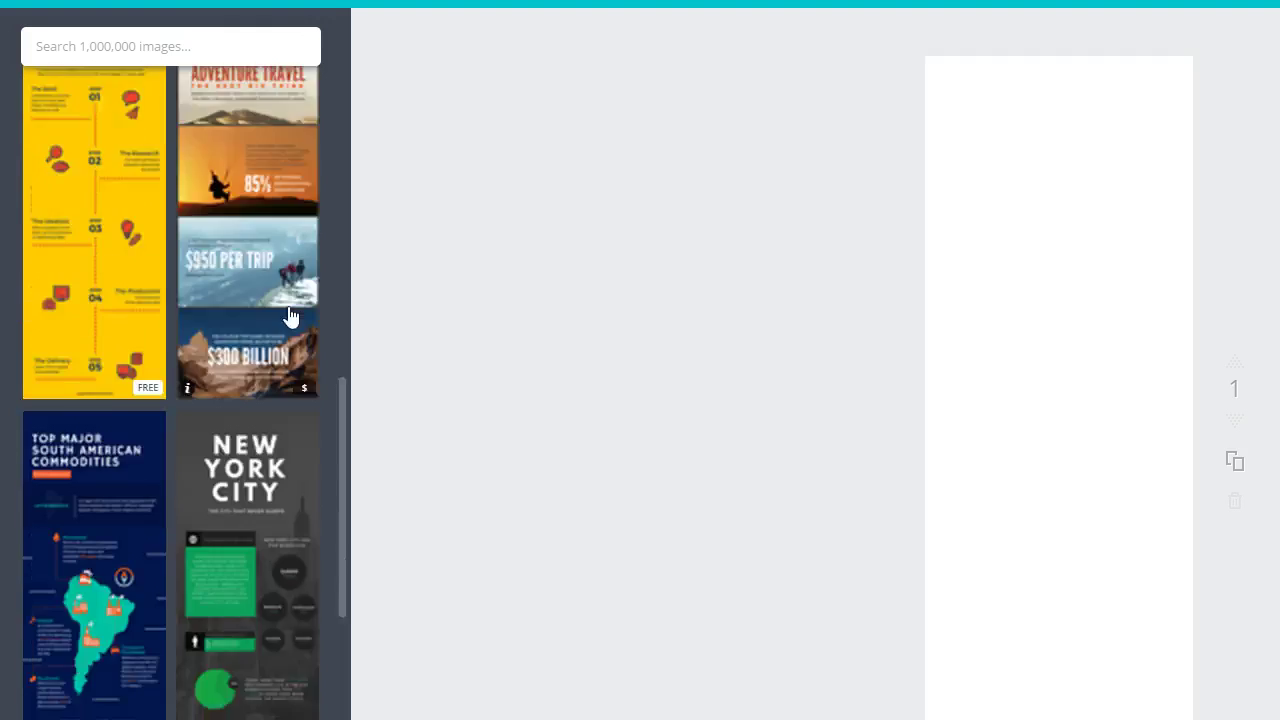
scroll(288, 312, down, 3)
scroll(292, 306, up, 10)
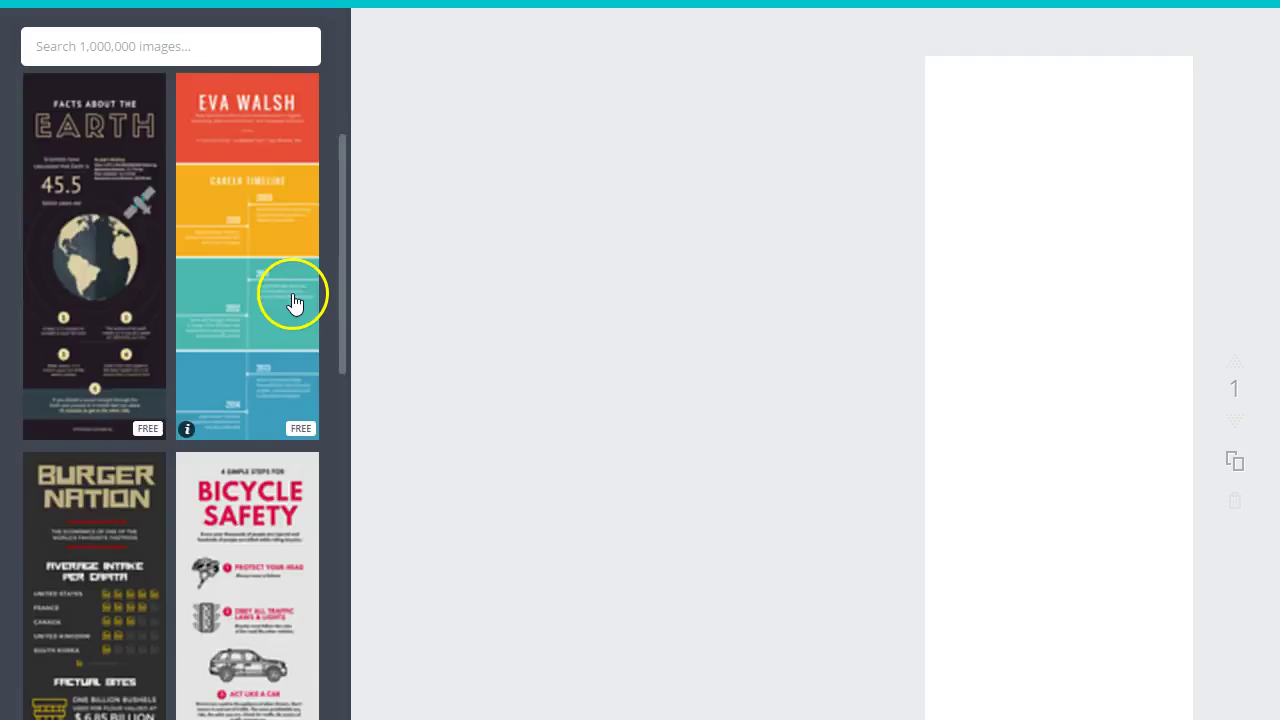
scroll(294, 298, up, 4)
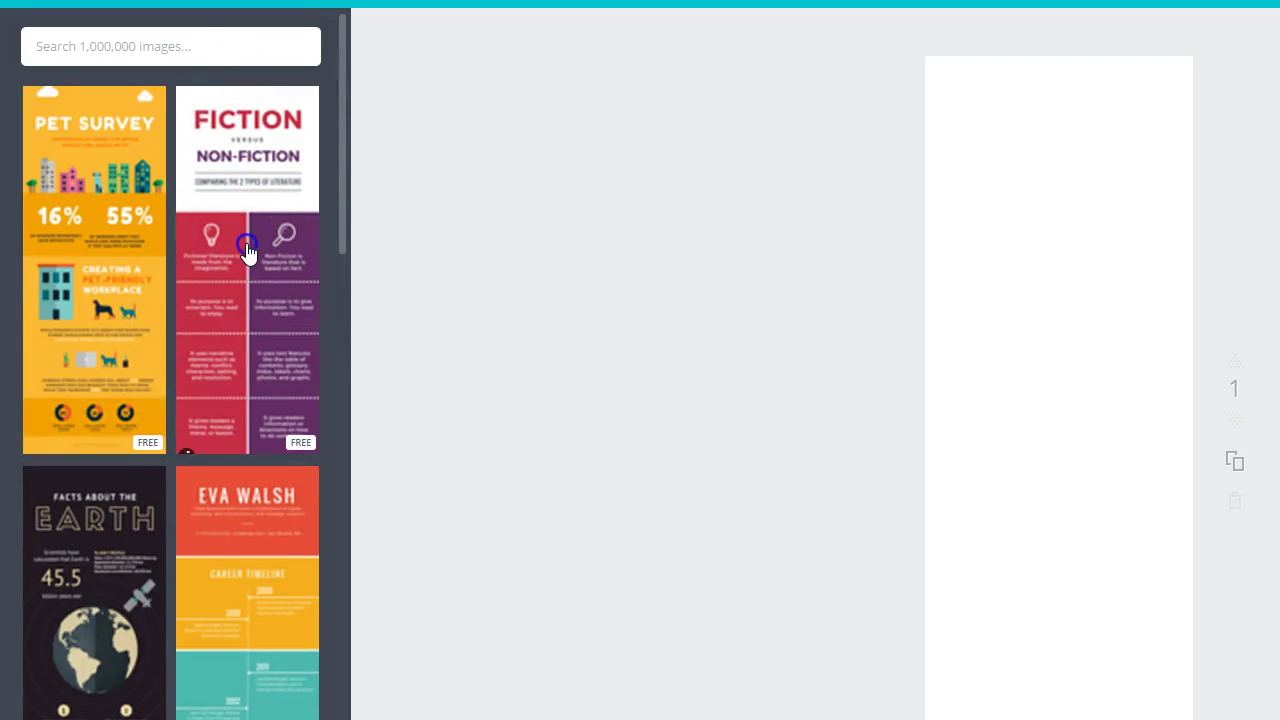
Step: Apply the Fiction vs Non-Fiction template, with its red and purple columns, to the page
click(247, 252)
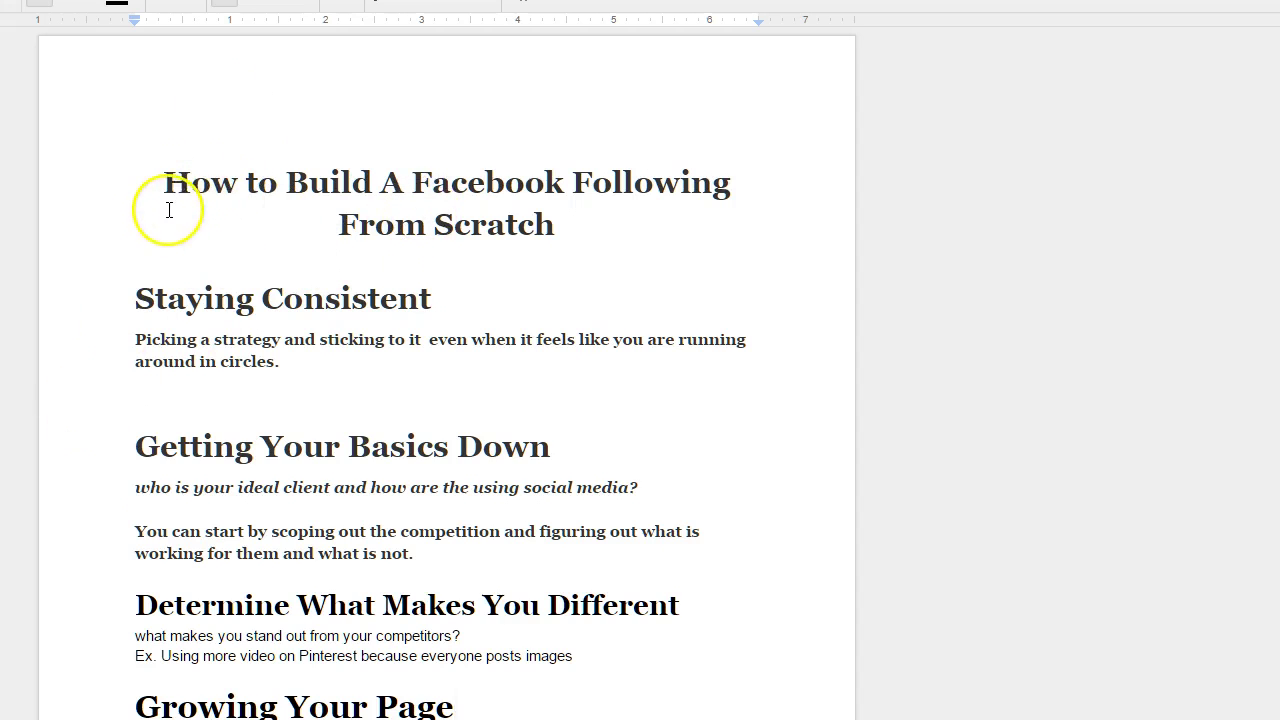
Step: Copy the outline title 'How to Build A Facebook Following From Scratch' in Google Docs
scroll(160, 200, down, 3)
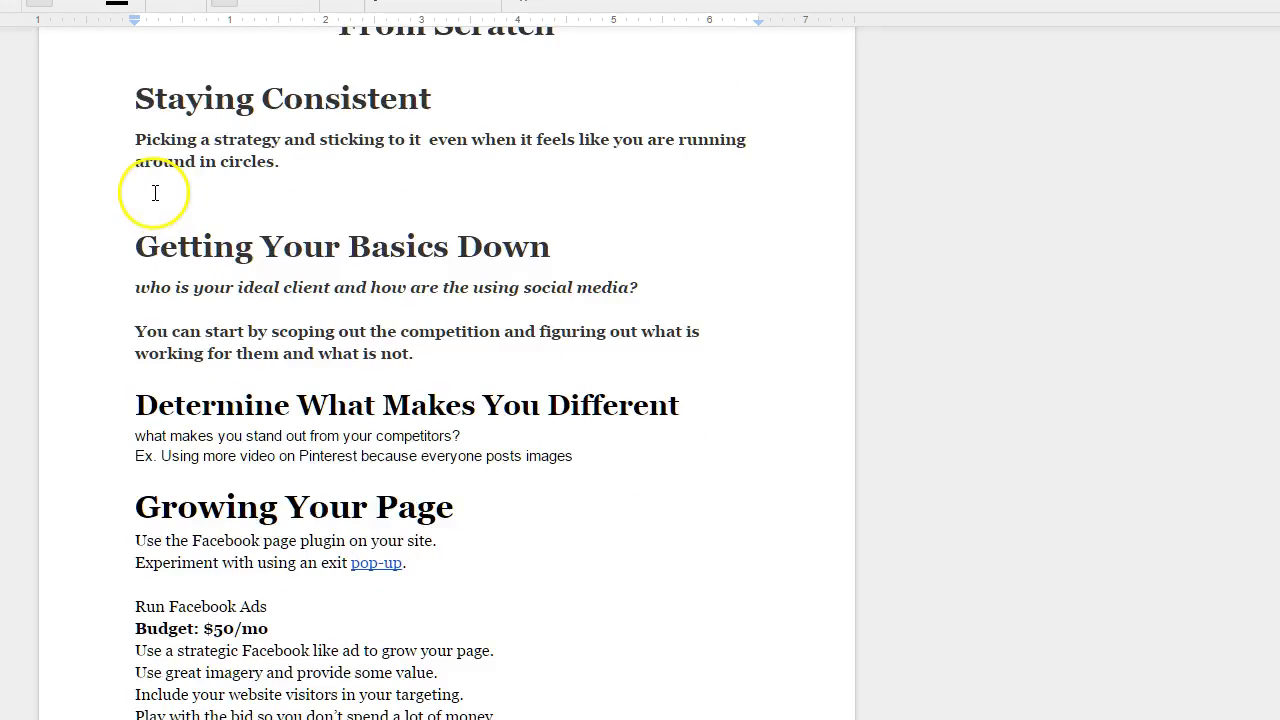
scroll(151, 188, up, 3)
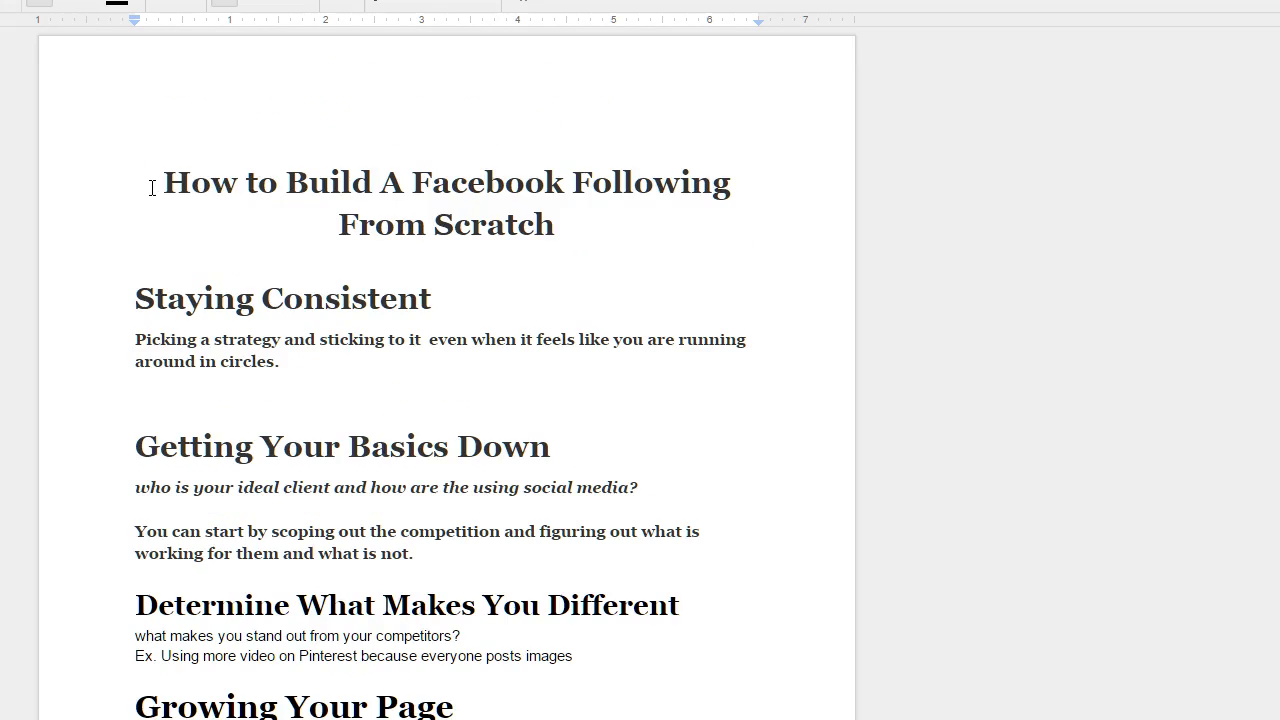
scroll(155, 192, down, 3)
scroll(760, 235, up, 1)
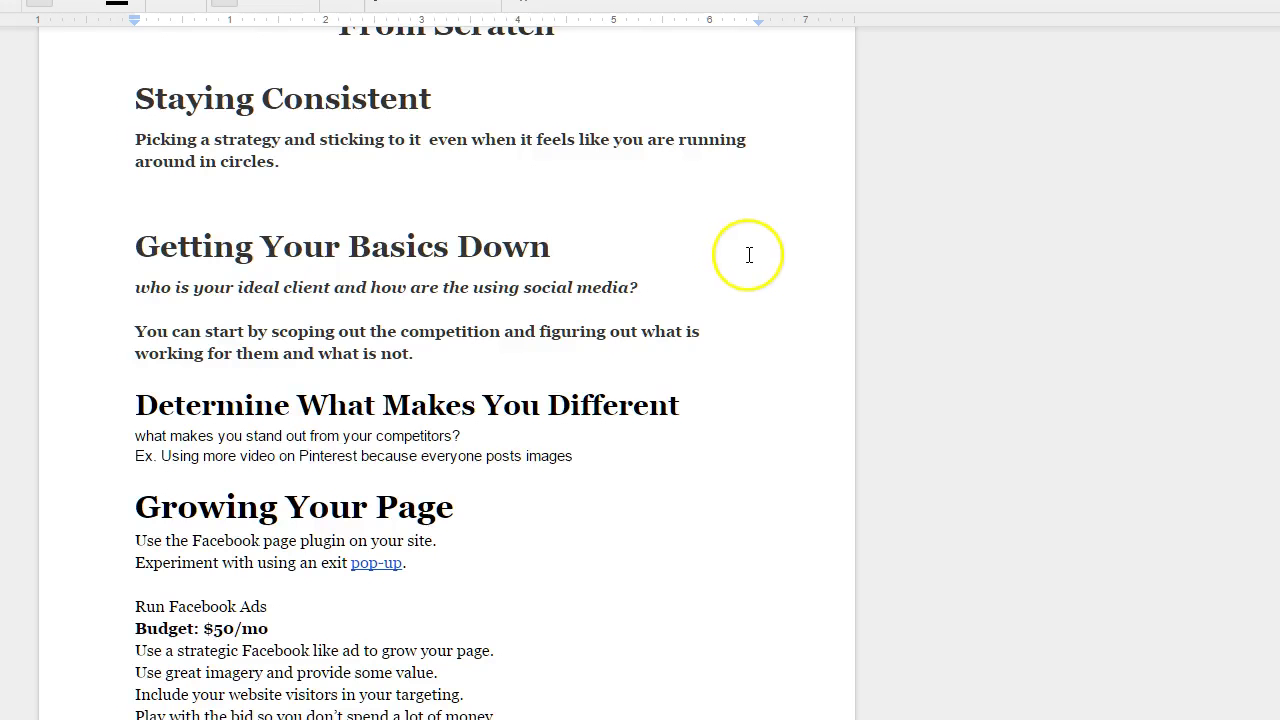
scroll(749, 255, up, 2)
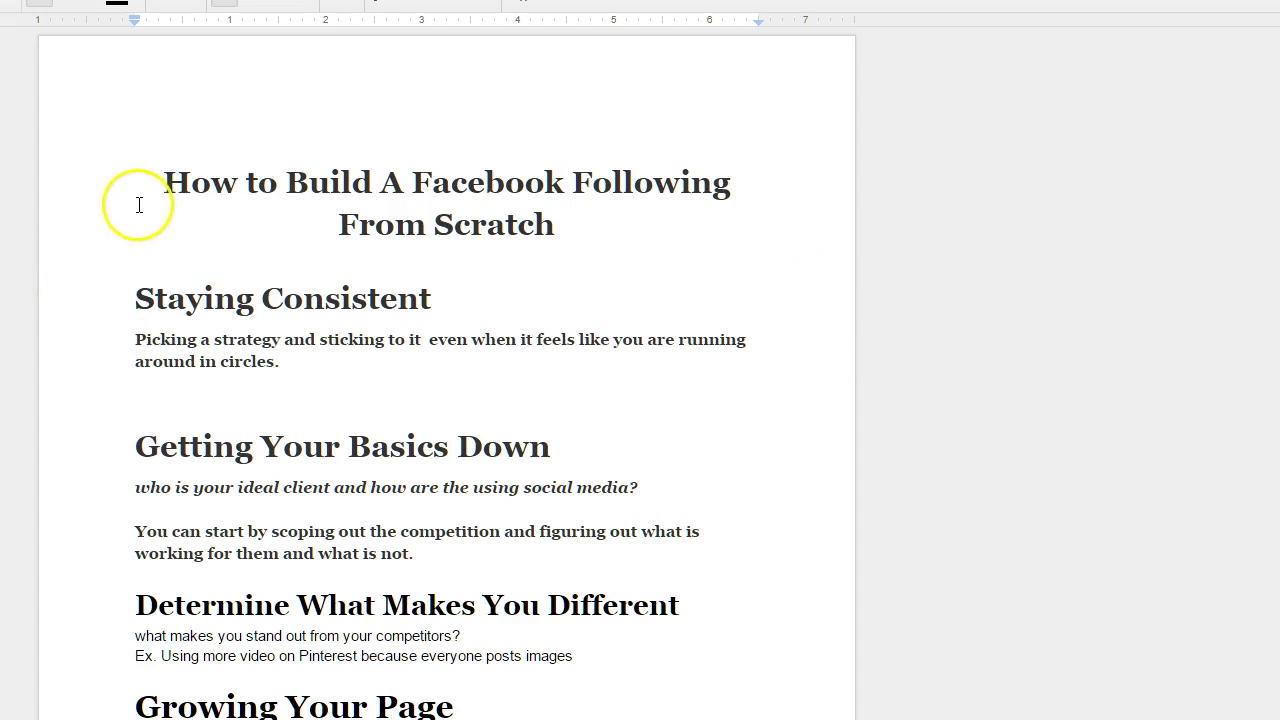
drag(151, 186, 629, 215)
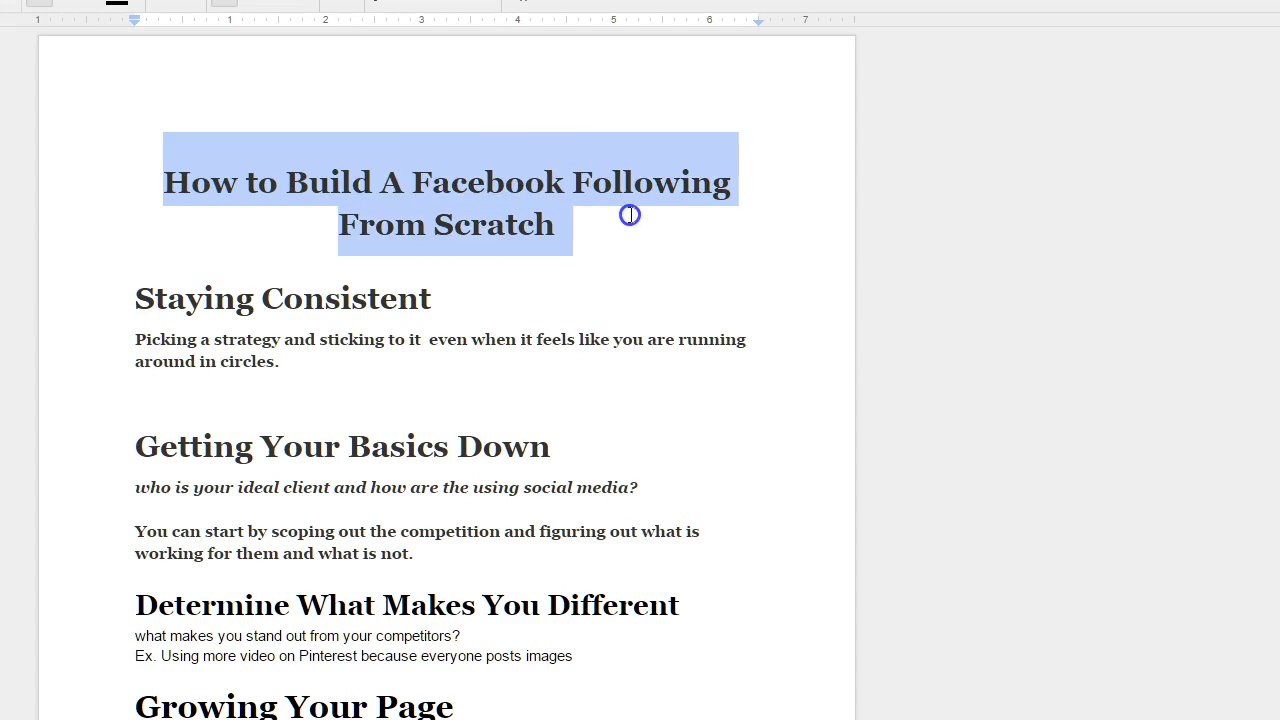
right_click(478, 210)
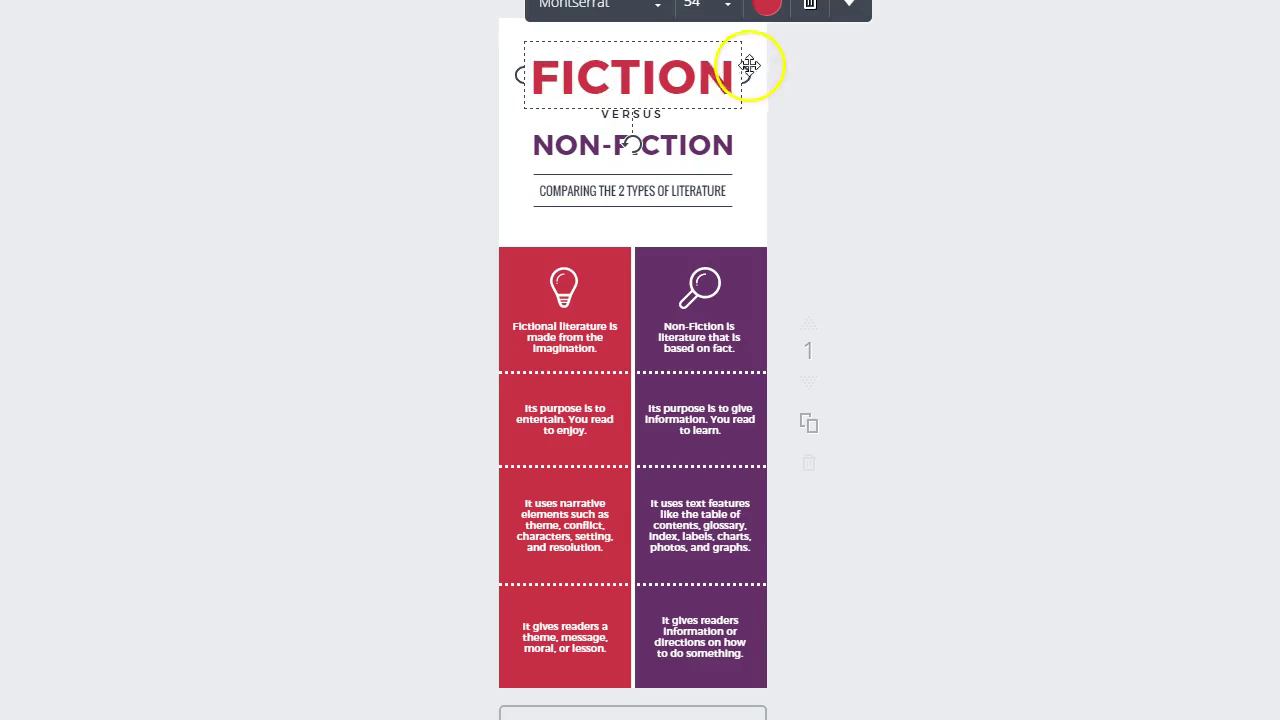
Step: Replace the FICTION heading with the copied Facebook title at font size 24
click(643, 79)
double_click(643, 79)
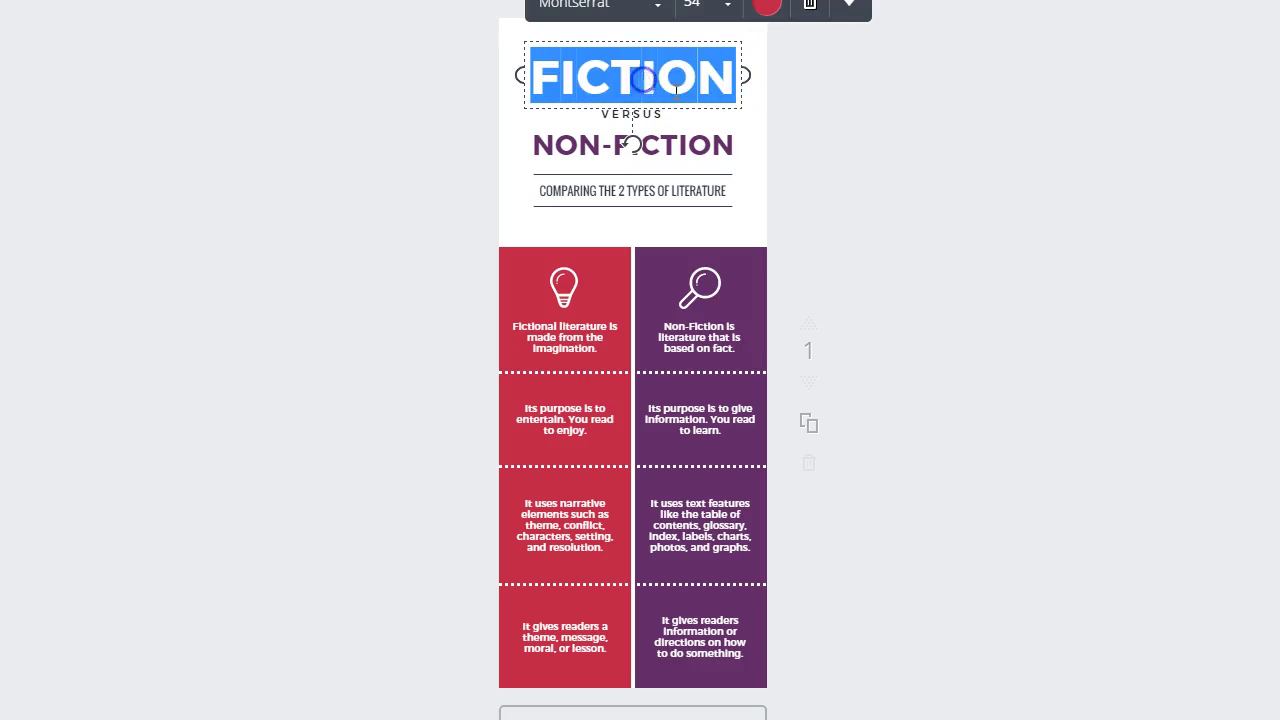
click(900, 110)
click(632, 114)
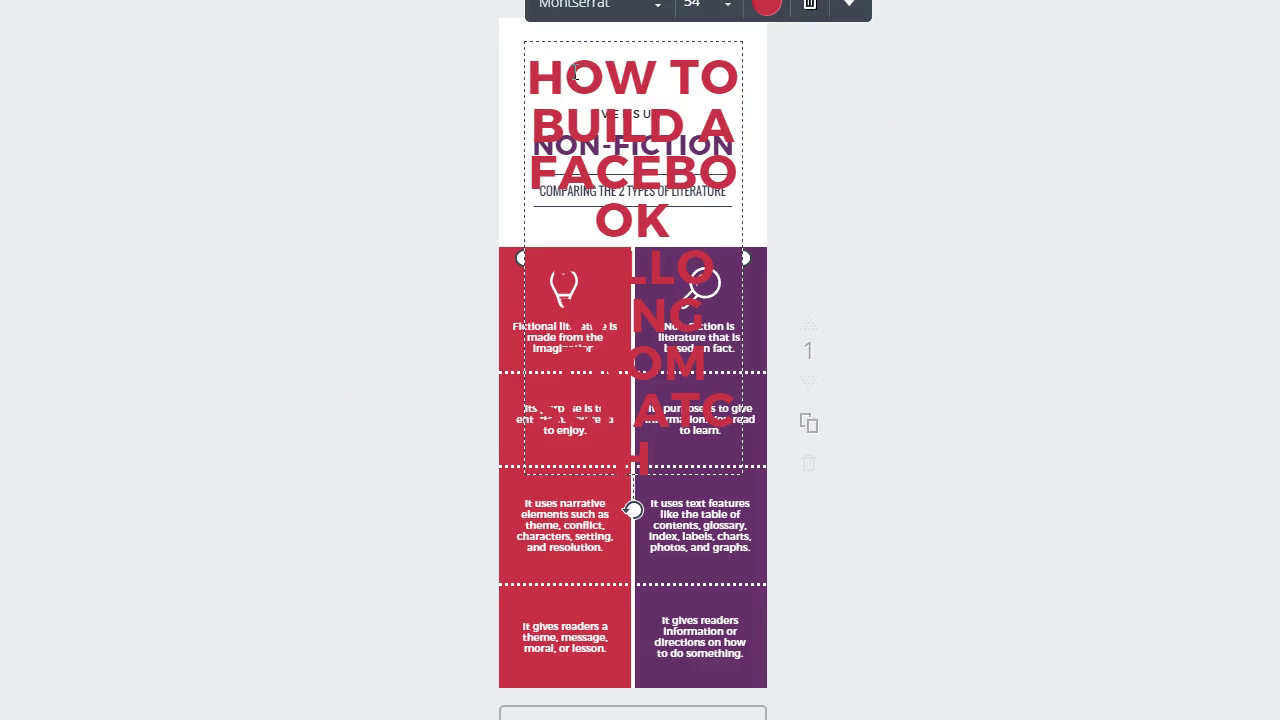
click(706, 6)
click(729, 197)
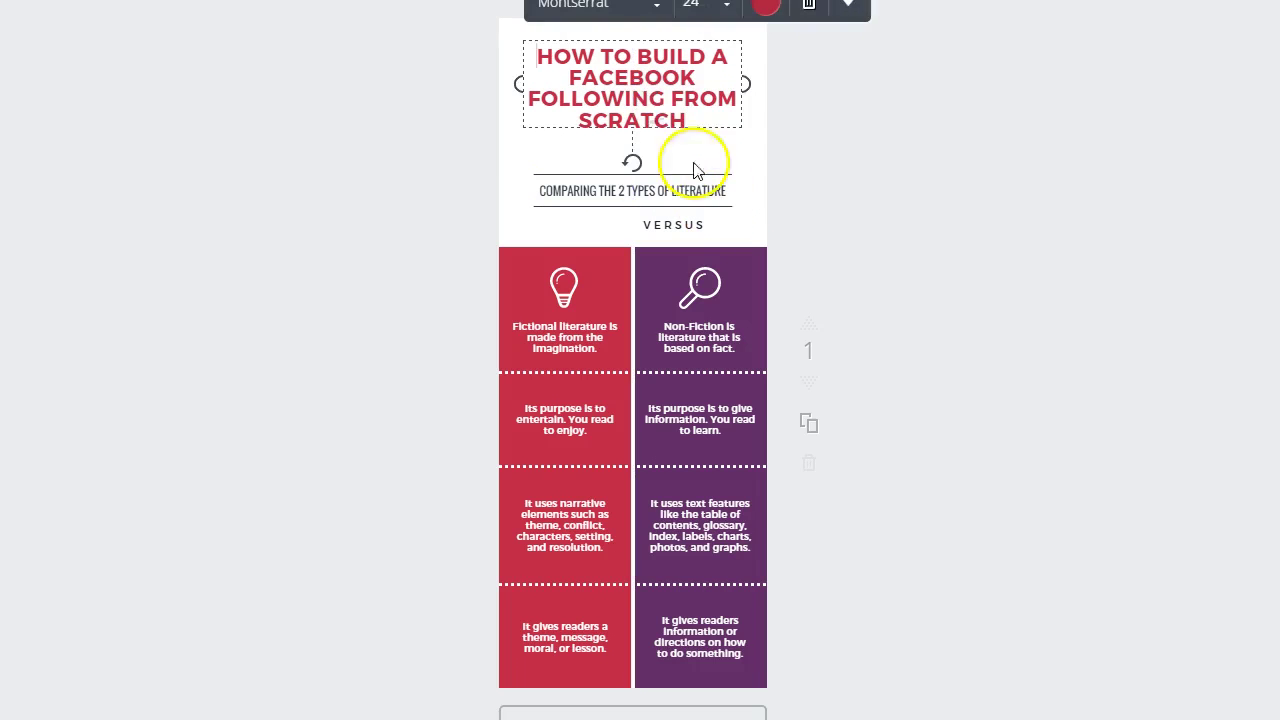
Step: Move FOLLOWING FROM SCRATCH into its own subtitle text box at size 14
triple_click(715, 114)
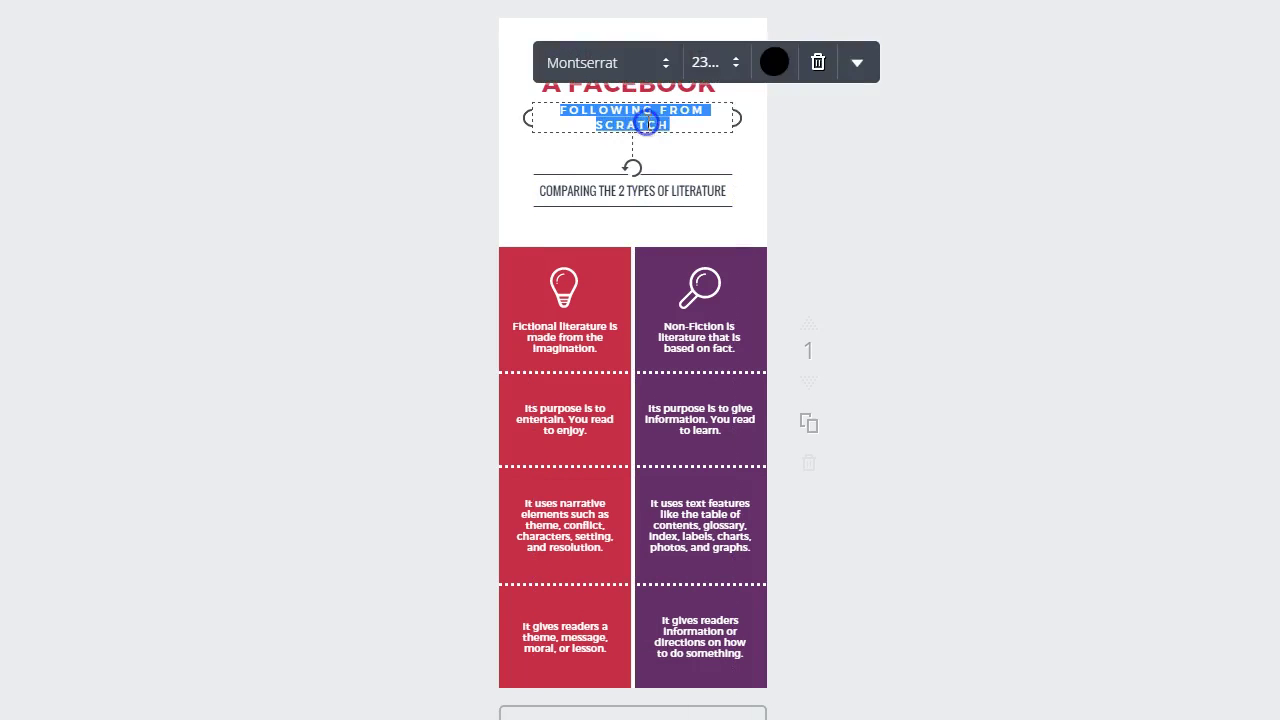
click(748, 58)
click(734, 142)
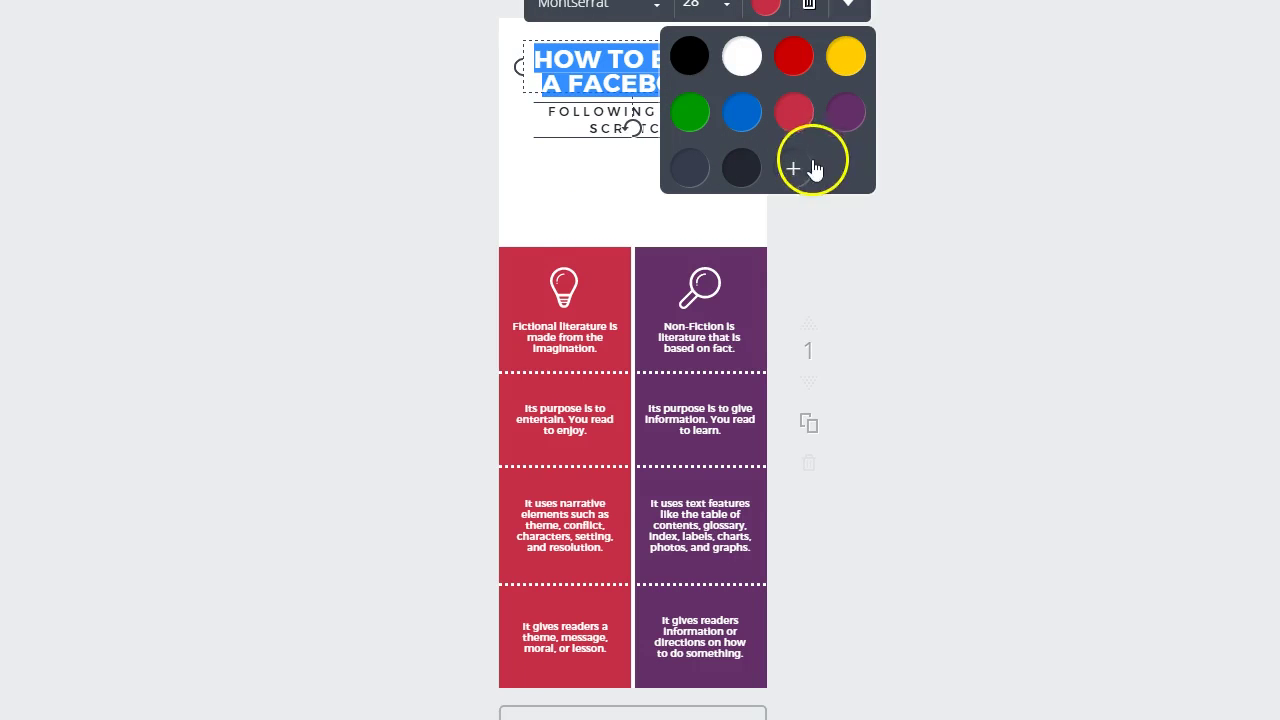
Step: Recolour the title with brand colour code 8895bc, then darken it slightly to blue-grey
click(805, 166)
key(alt+Tab)
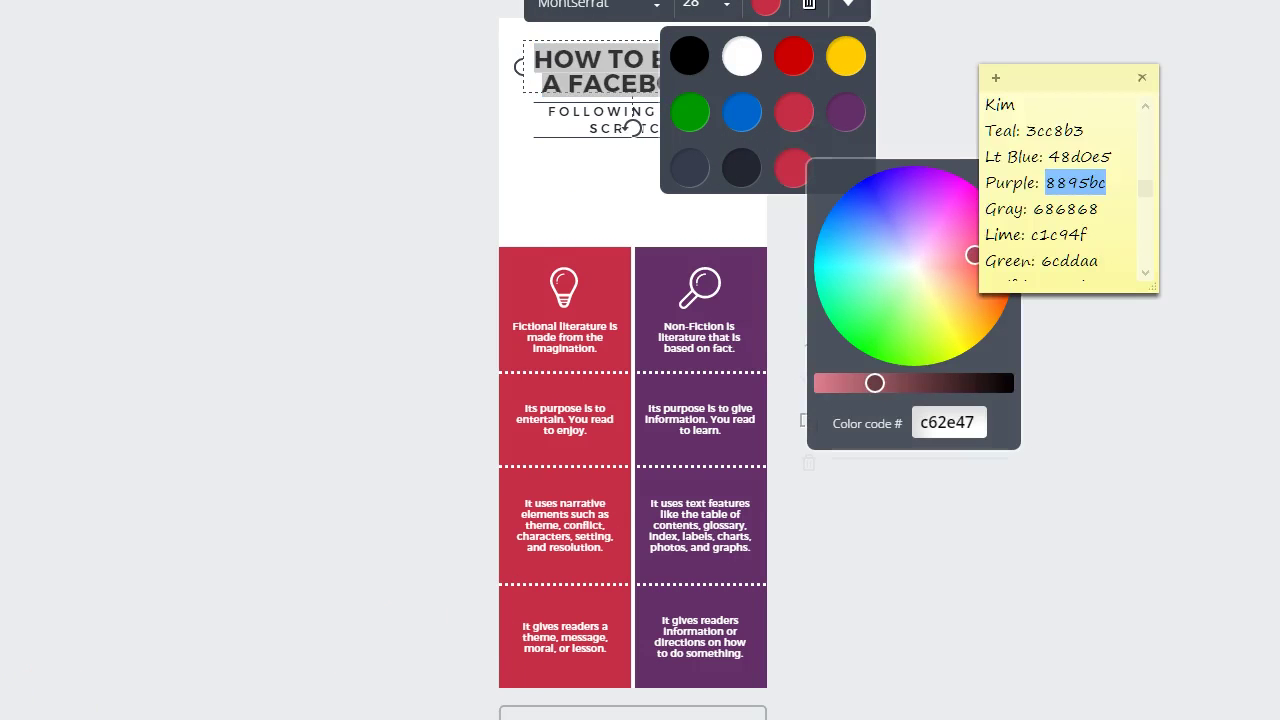
right_click(1073, 181)
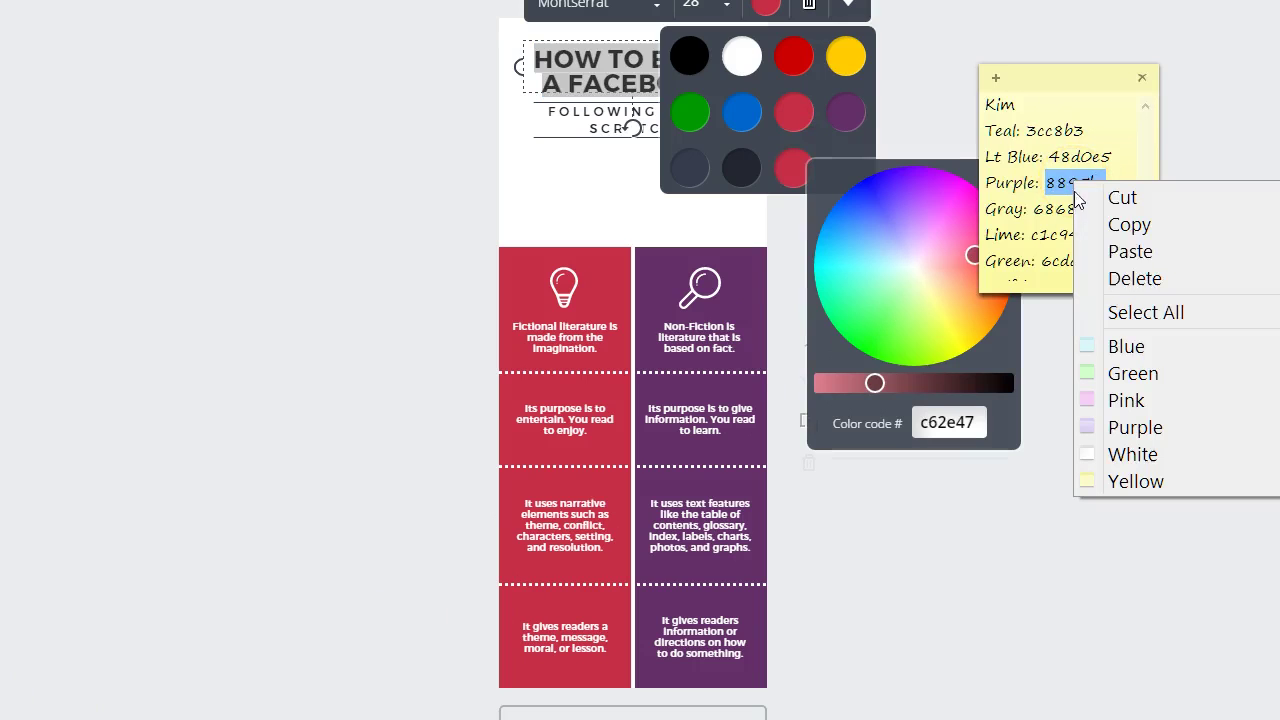
click(1132, 224)
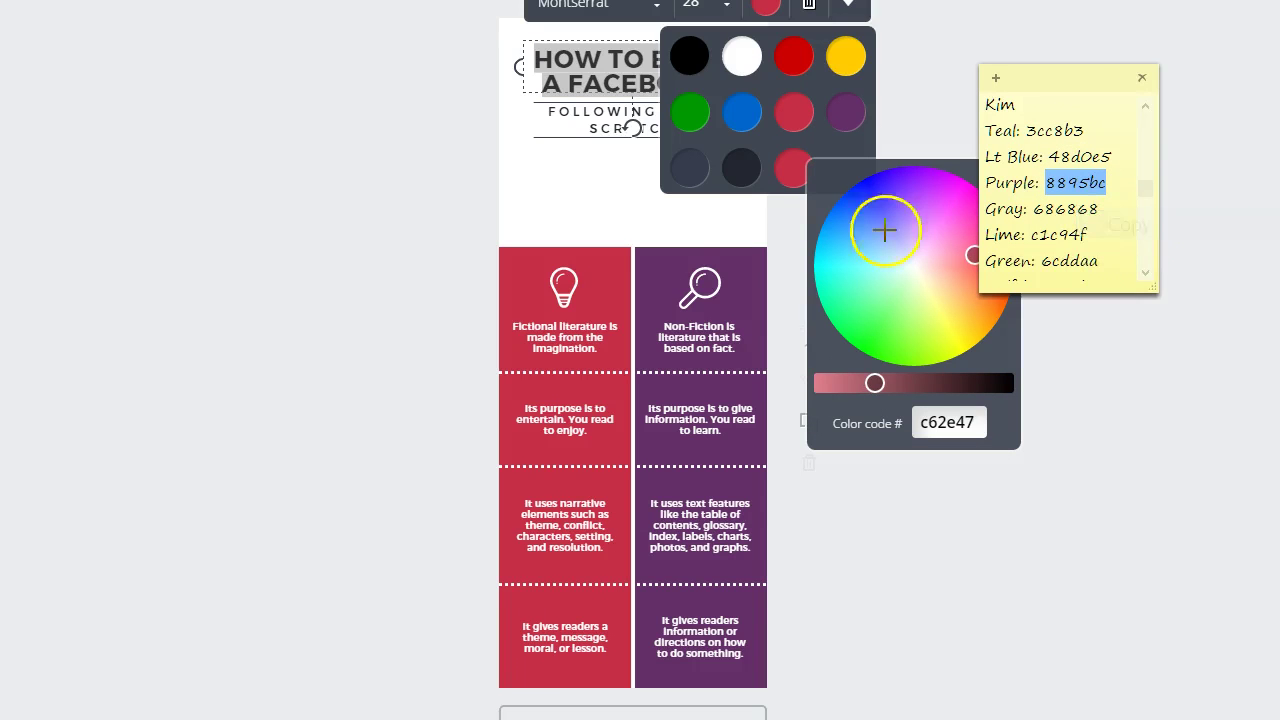
click(831, 144)
click(800, 170)
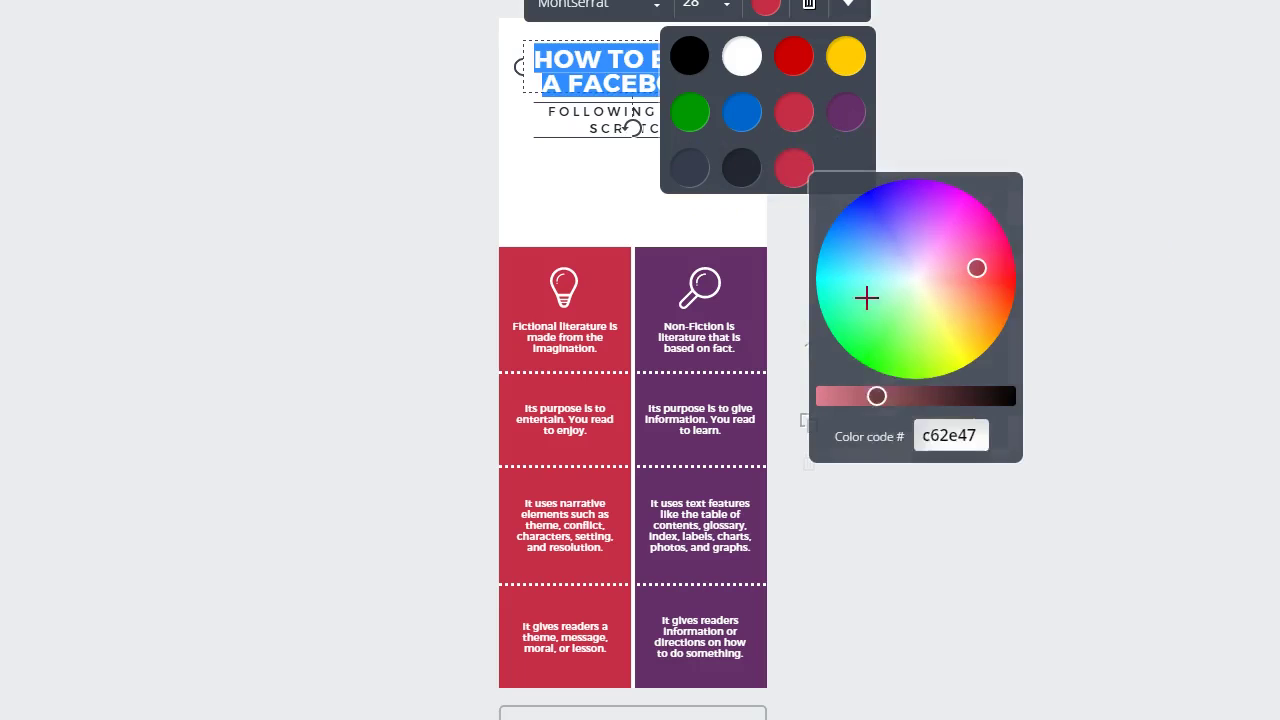
double_click(947, 434)
key(ctrl+v)
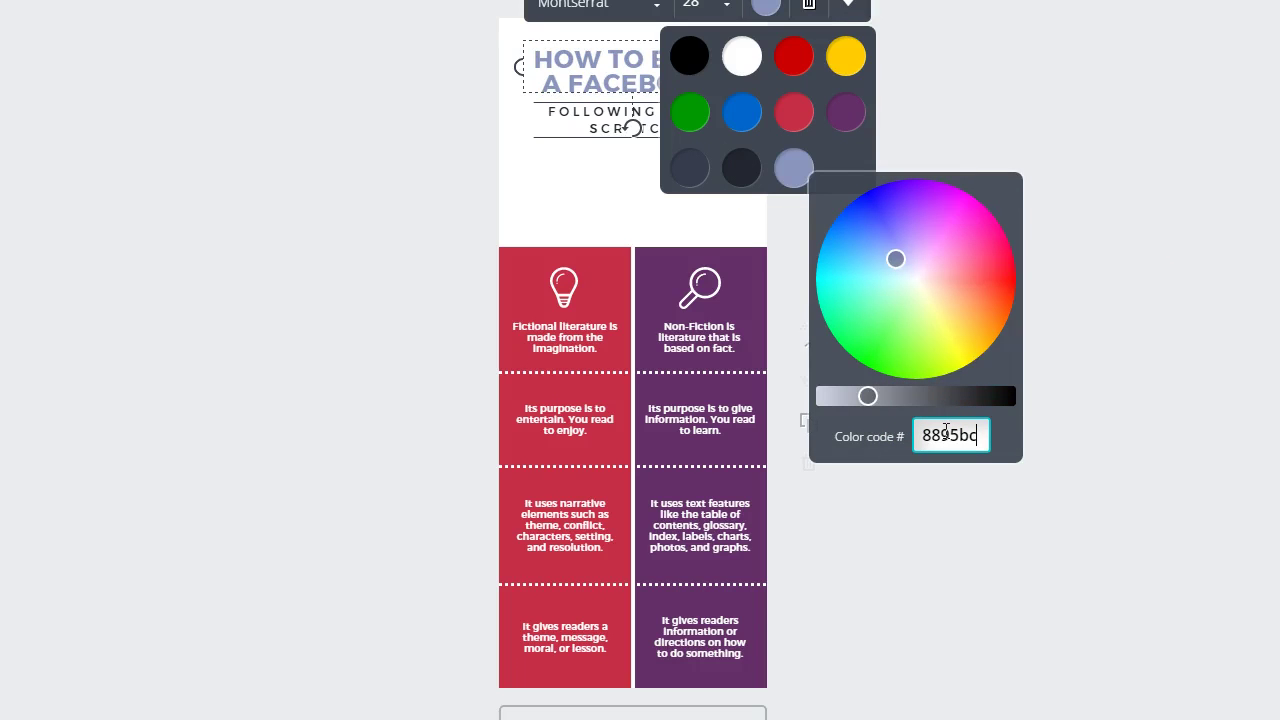
click(858, 147)
click(843, 167)
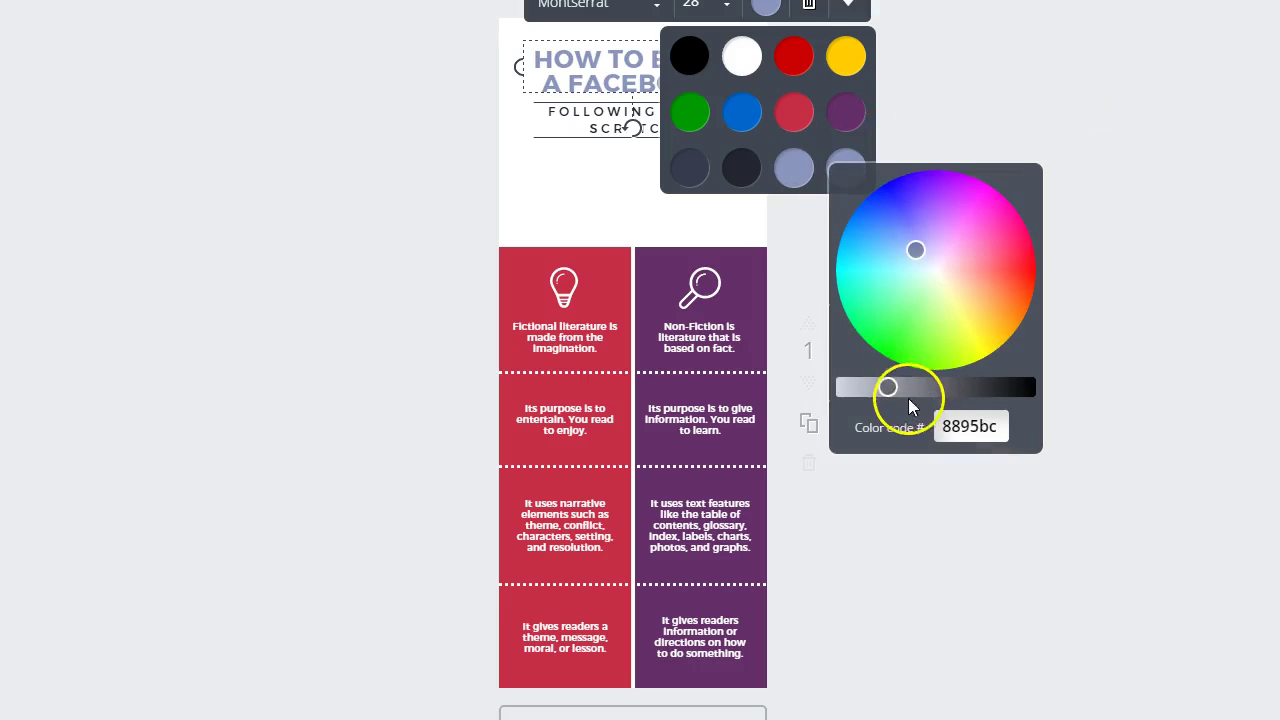
drag(893, 386, 917, 387)
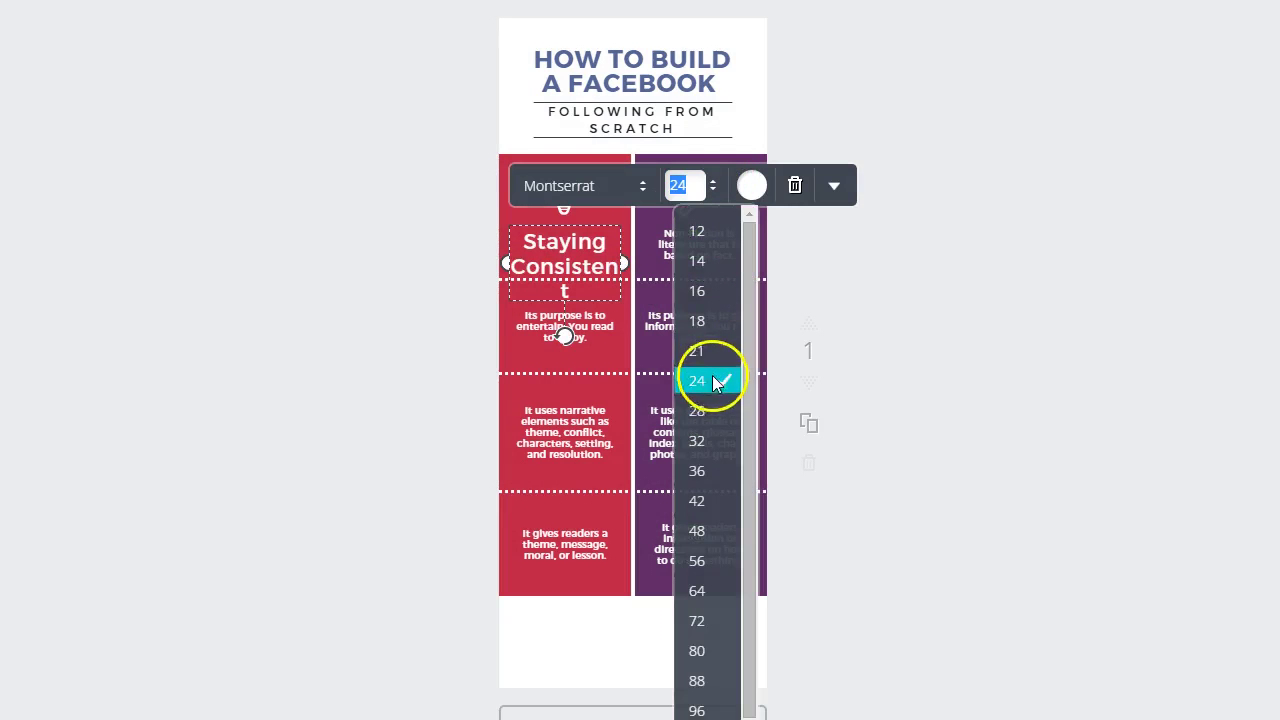
Step: Set the Staying Consistent heading in the top red box to size 21
click(709, 348)
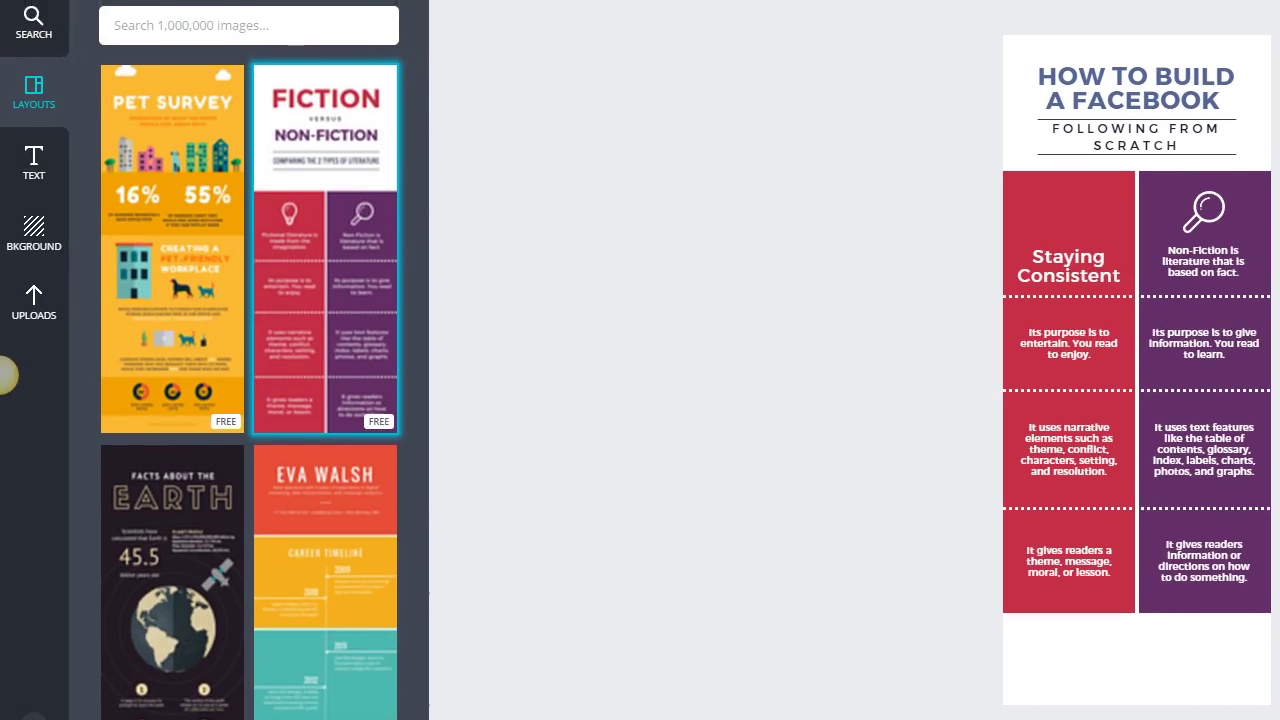
Step: Browse the Icons category of free line graphics in the elements panel
click(40, 34)
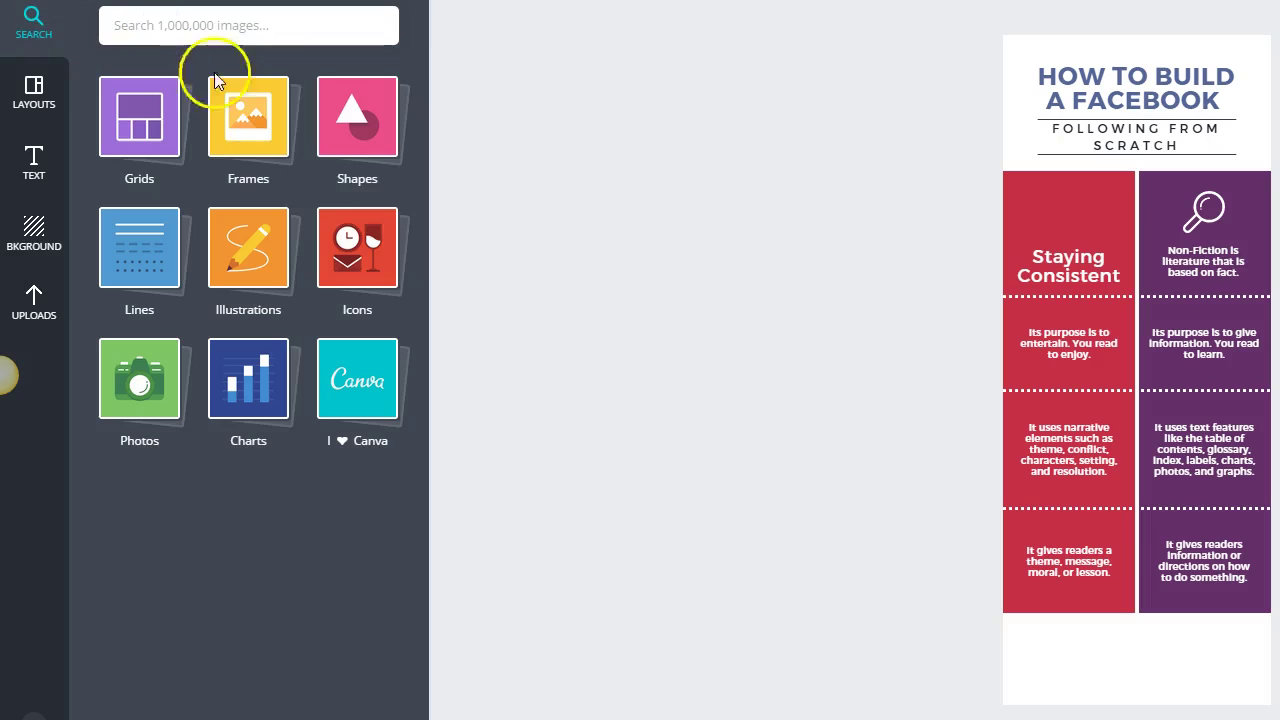
click(363, 302)
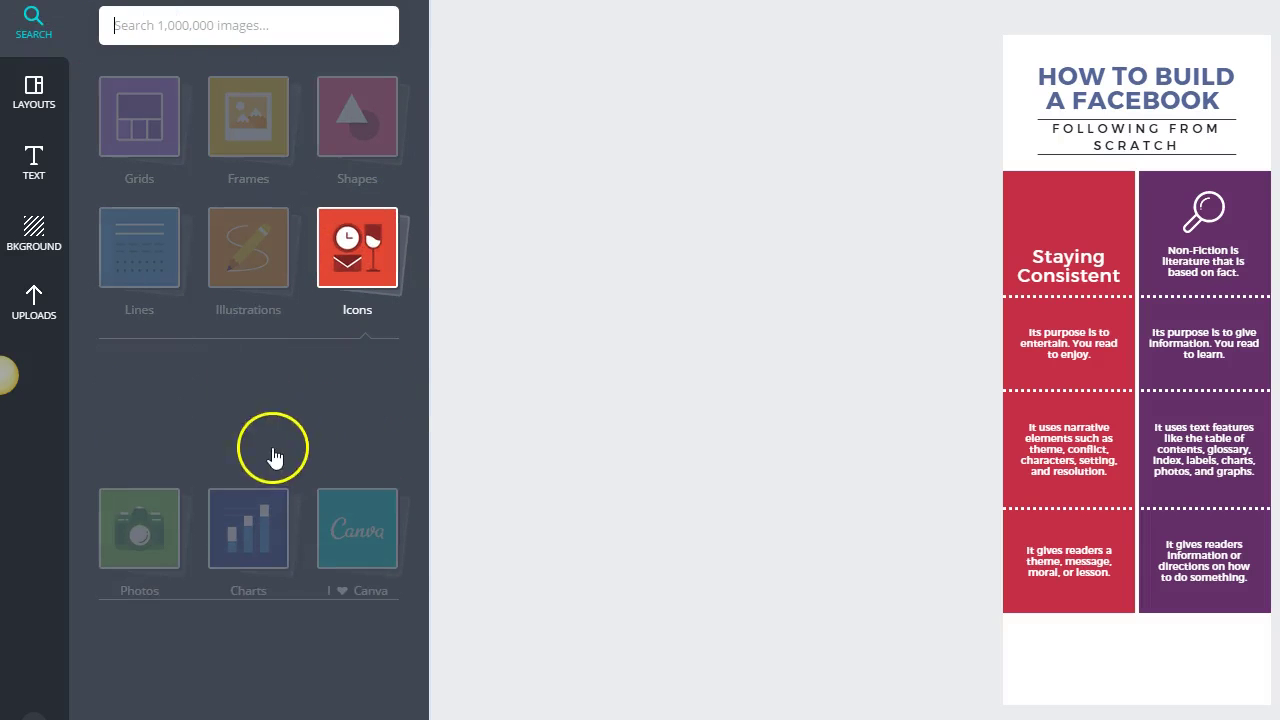
scroll(283, 420, down, 1)
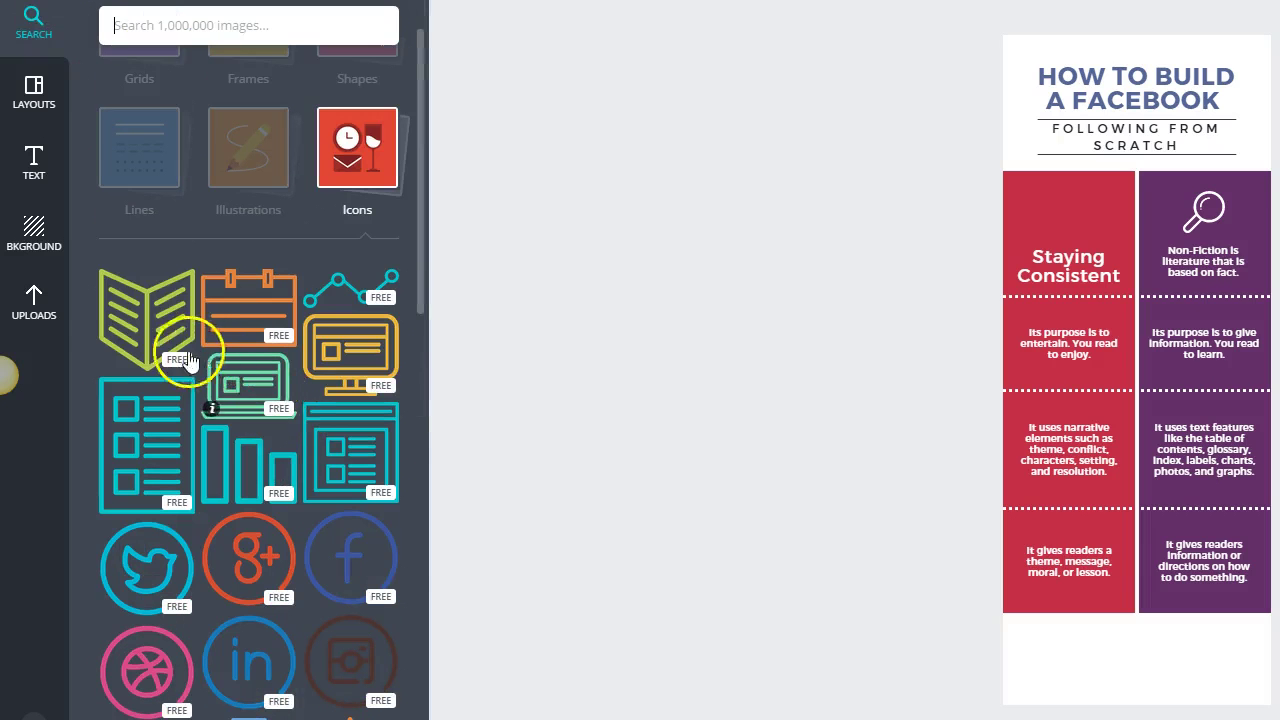
scroll(190, 360, down, 1)
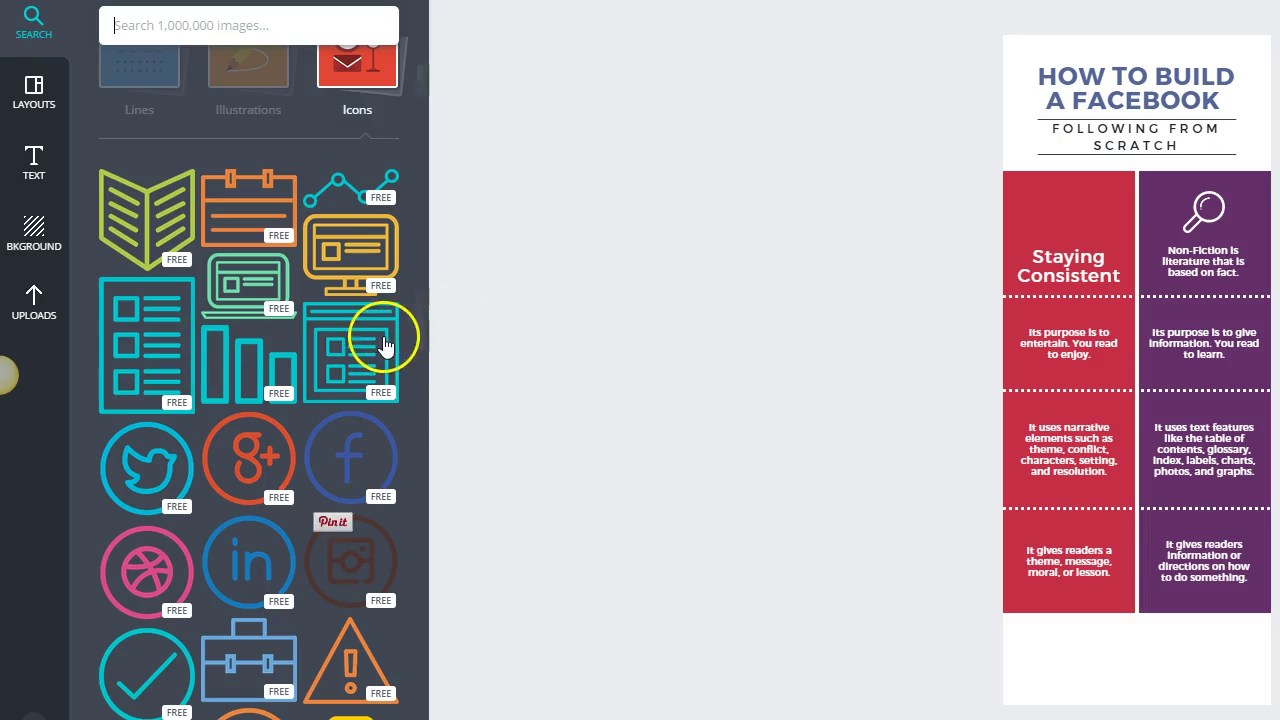
scroll(385, 345, down, 2)
scroll(378, 346, down, 2)
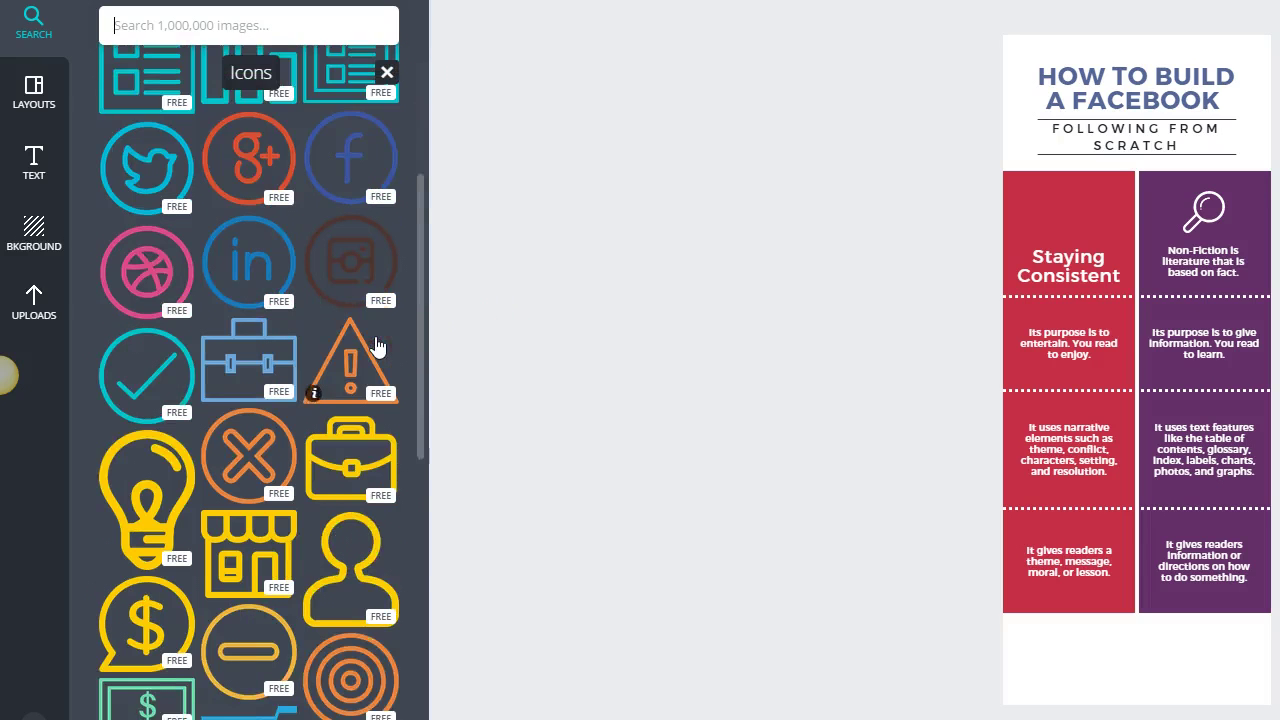
Step: Add a small white checkmark icon above Staying Consistent in the red box
click(155, 290)
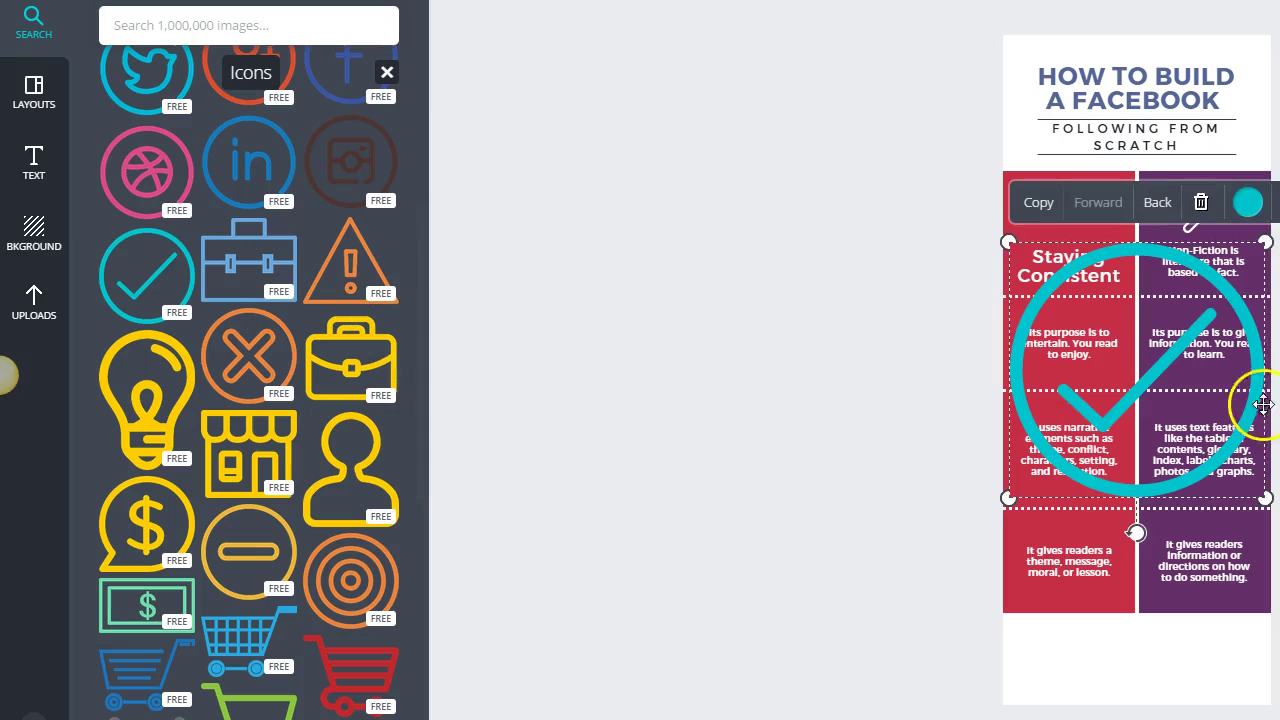
drag(1265, 242, 1061, 244)
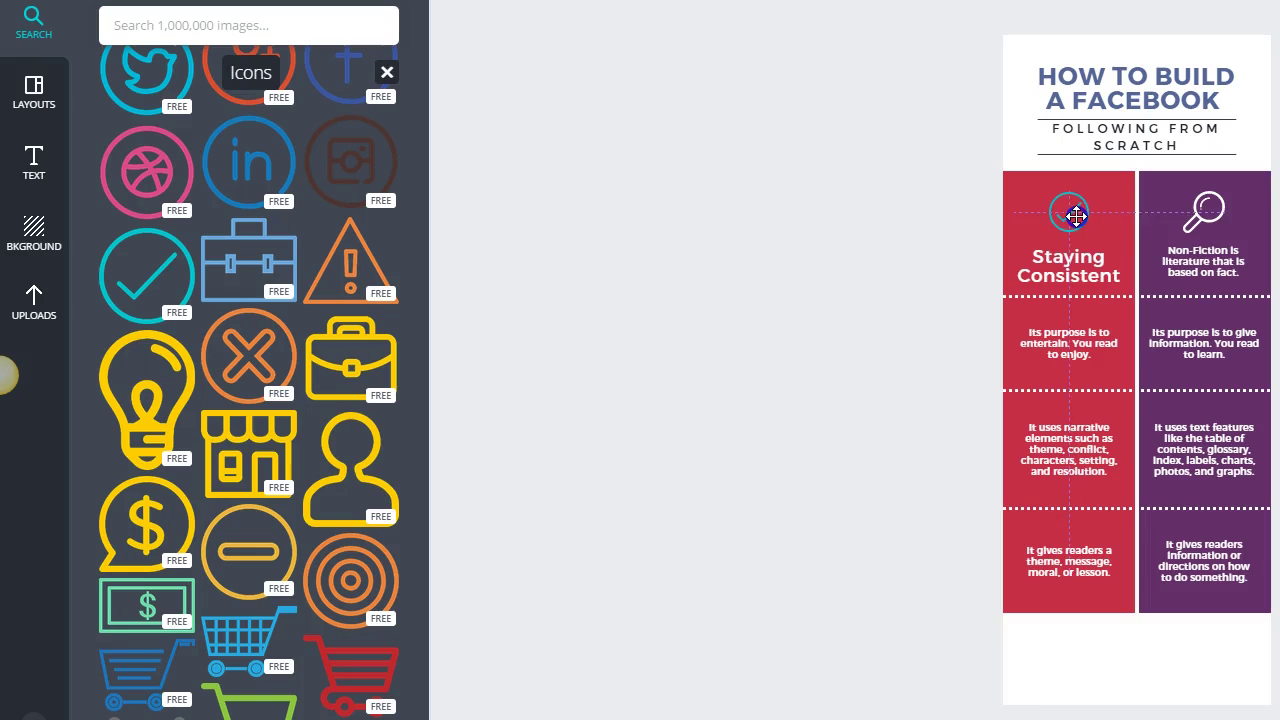
drag(1076, 215, 1069, 212)
click(1068, 211)
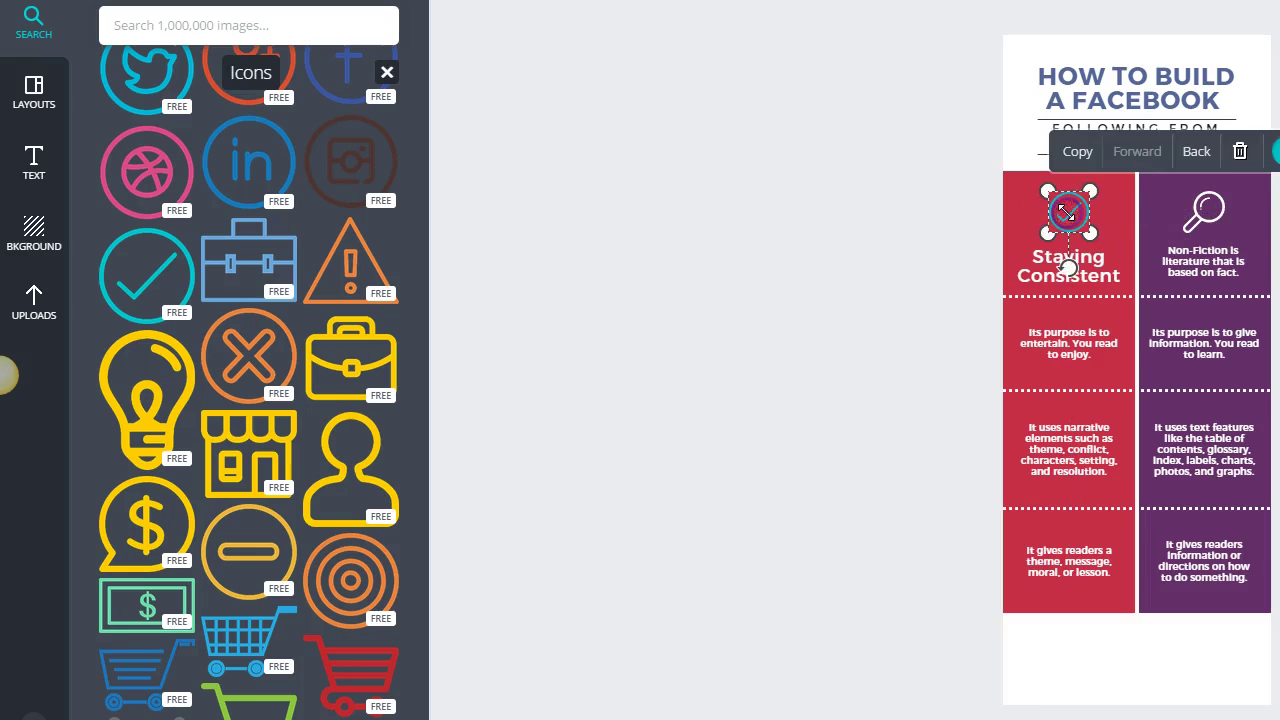
click(1275, 153)
click(1261, 192)
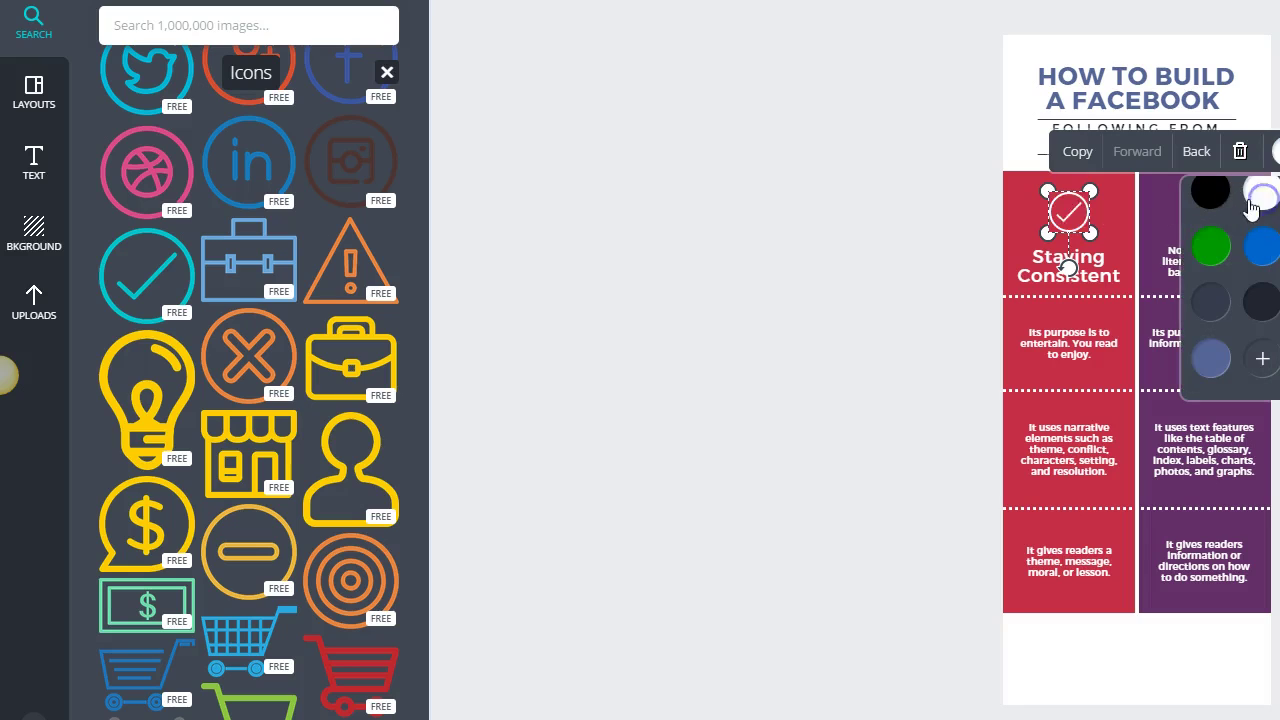
click(982, 181)
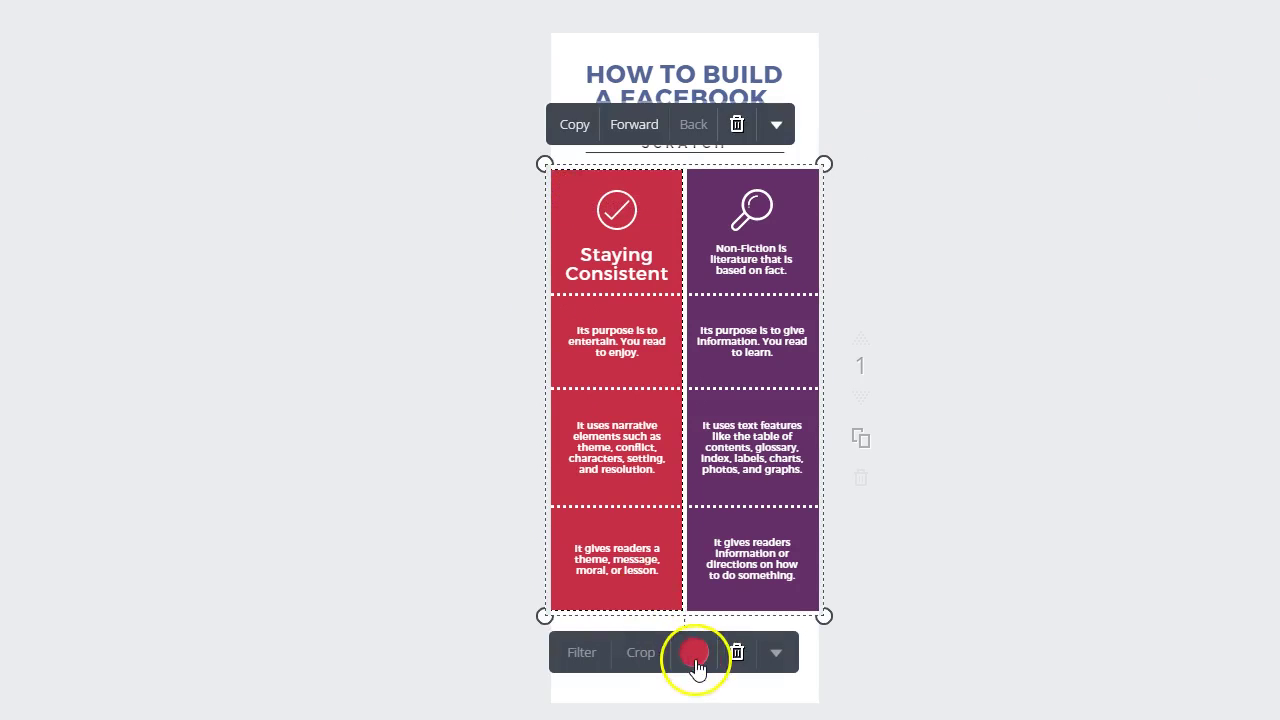
Step: Change the red column's colour to the blue-grey swatch
click(696, 660)
click(714, 545)
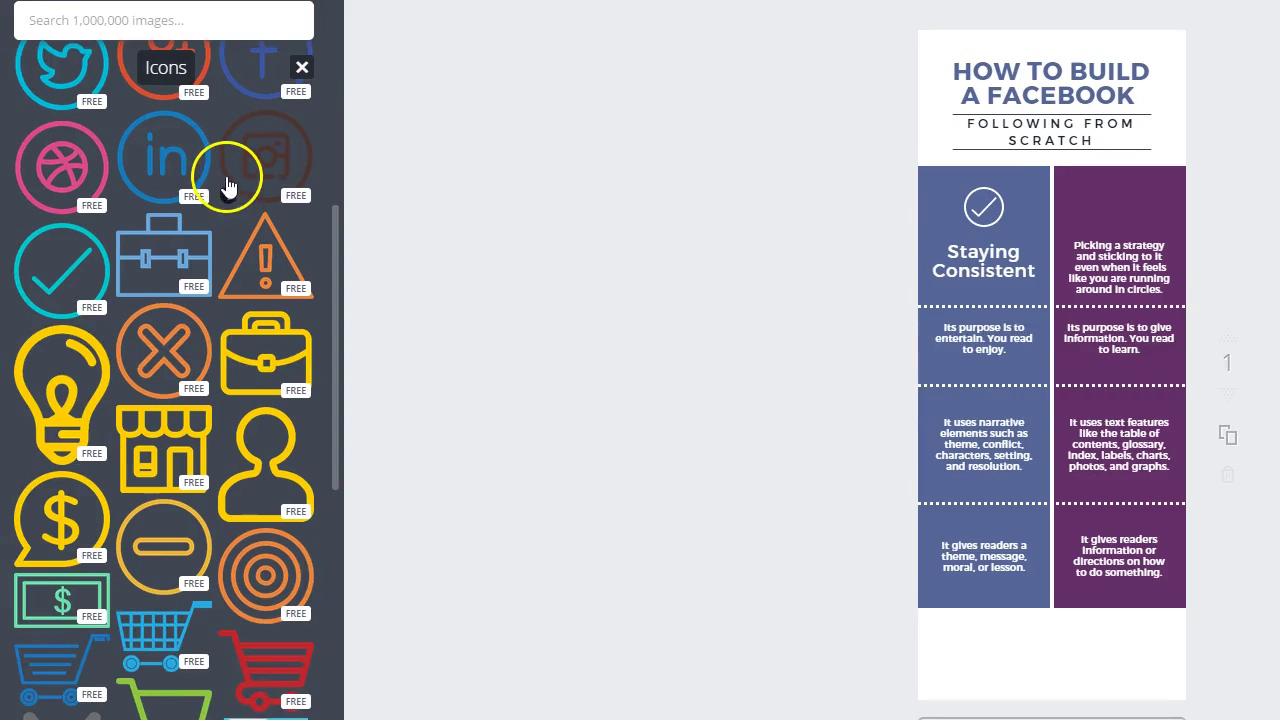
Step: Add a small teal line-chart icon above the 'Picking a strategy…' text in the top purple box
scroll(232, 279, up, 4)
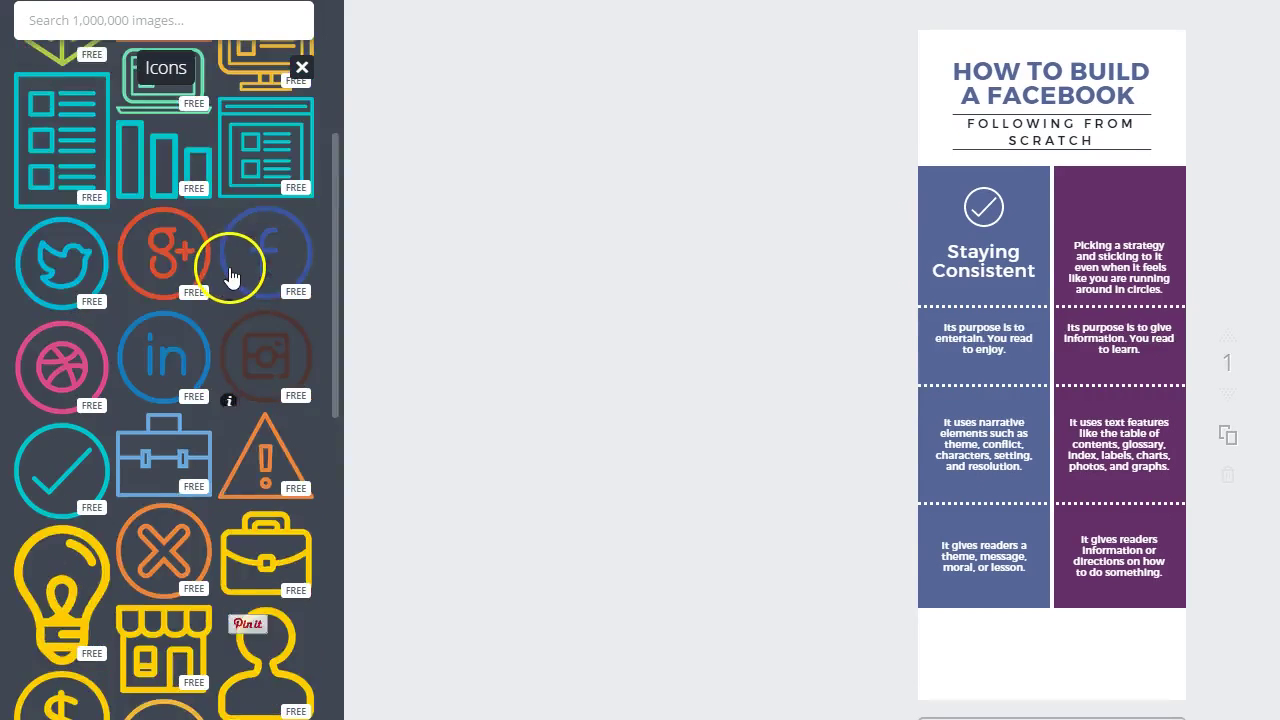
scroll(232, 279, up, 1)
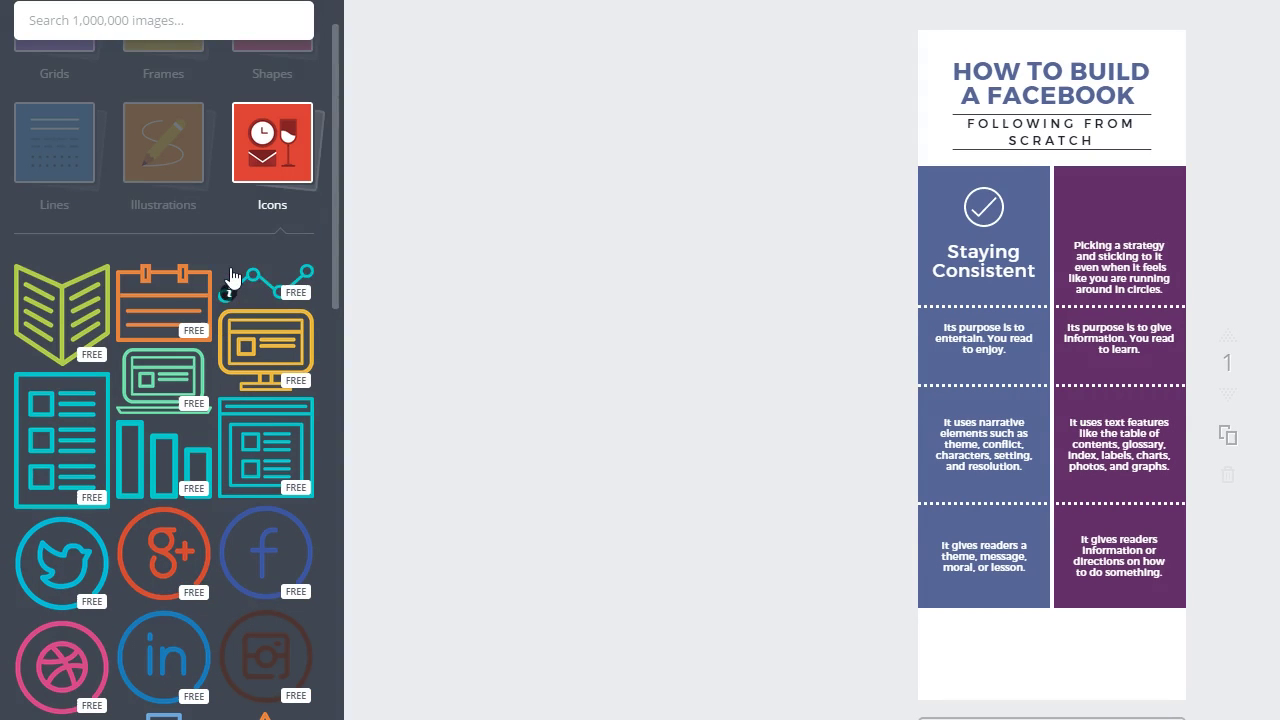
click(290, 288)
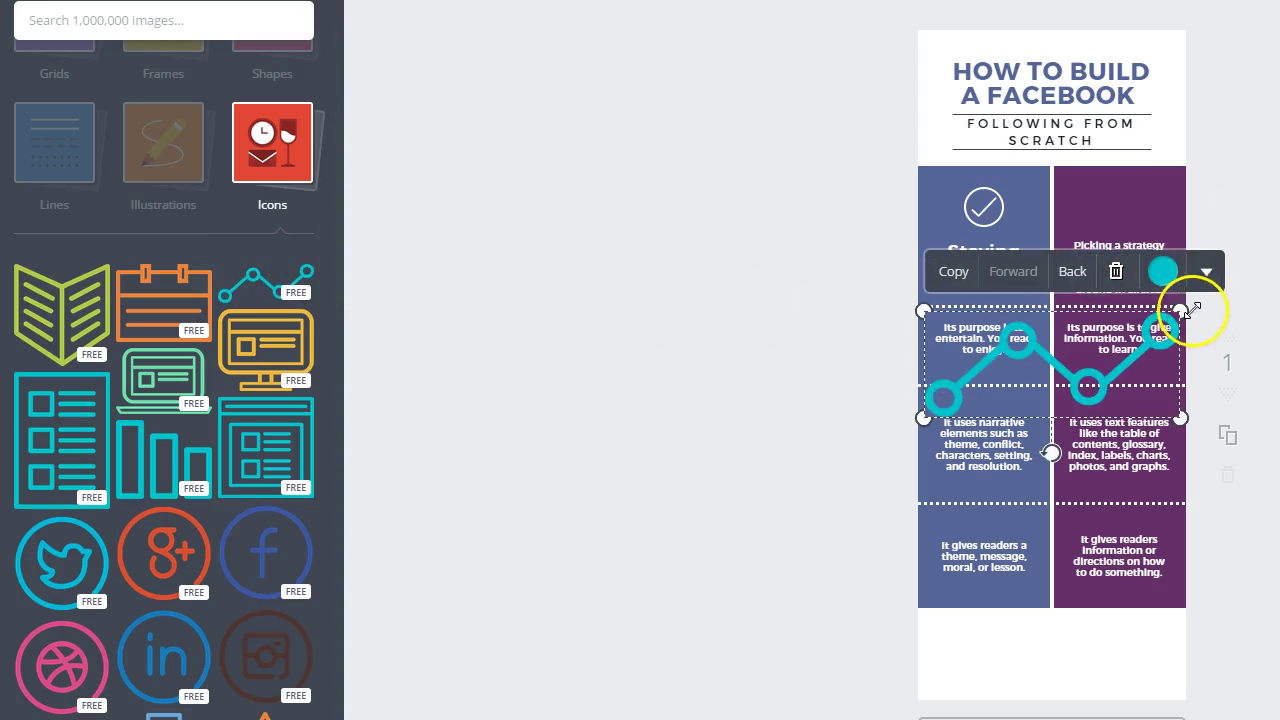
drag(1180, 311, 1120, 210)
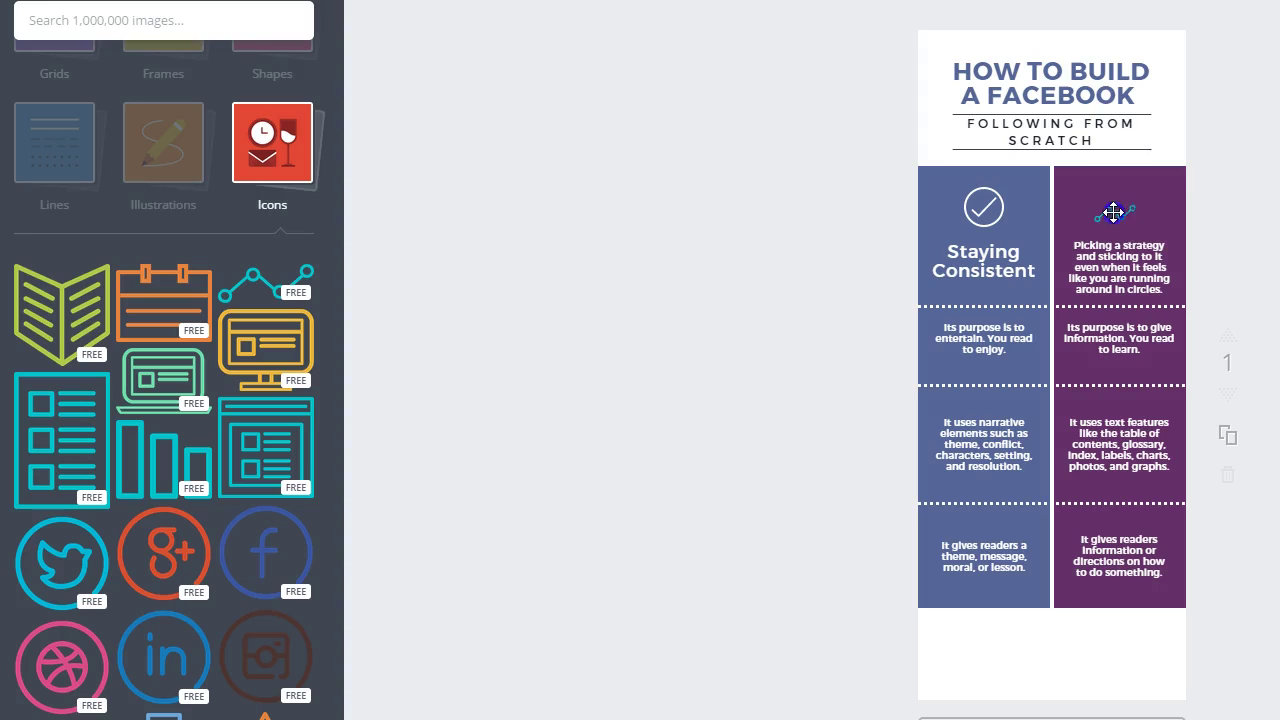
click(1113, 212)
key(Escape)
click(1106, 207)
drag(1139, 202, 1152, 199)
click(1220, 200)
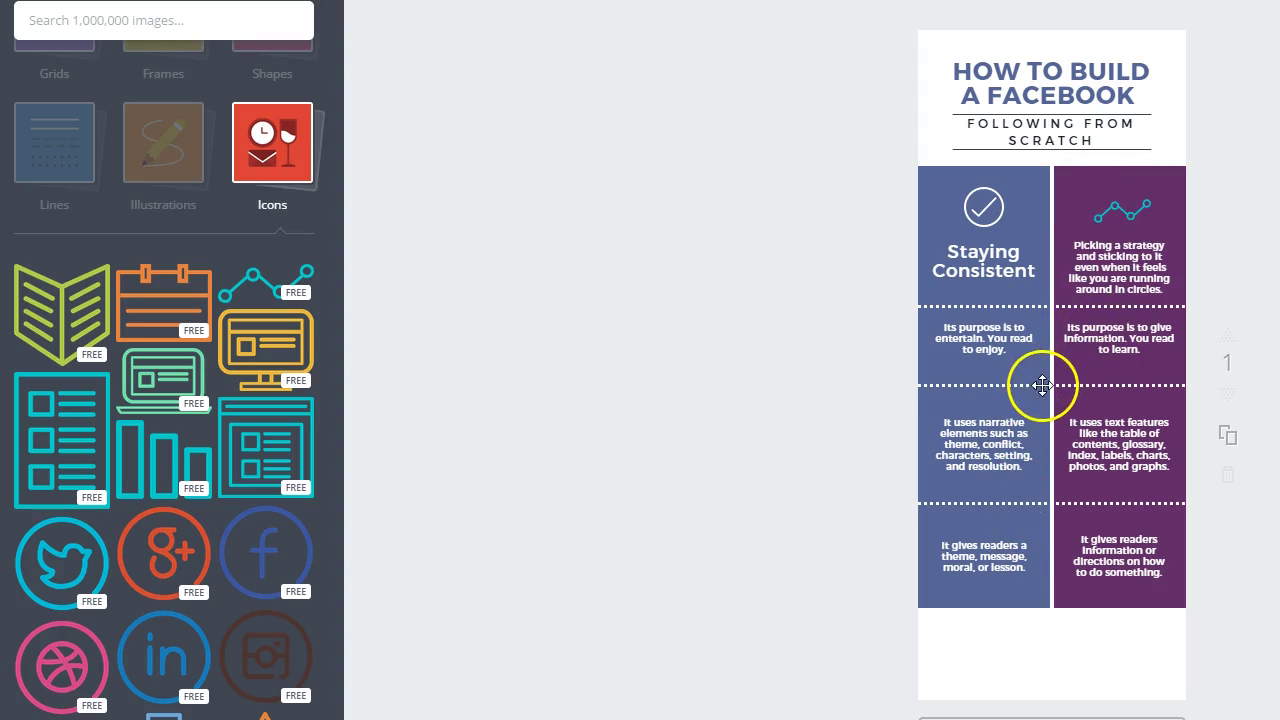
Step: Lower the second-row divider and shift both second-row text boxes down to match
drag(1042, 385, 1043, 406)
drag(1001, 320, 1002, 346)
drag(1094, 334, 1138, 357)
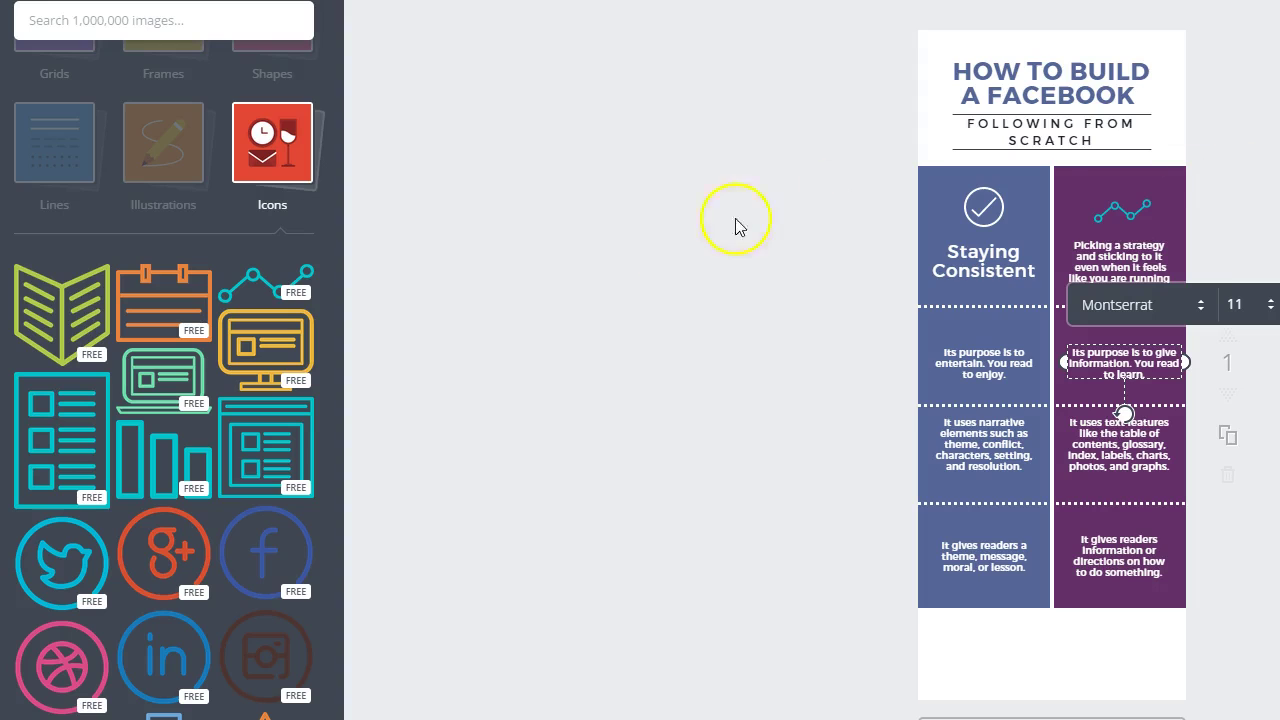
click(897, 291)
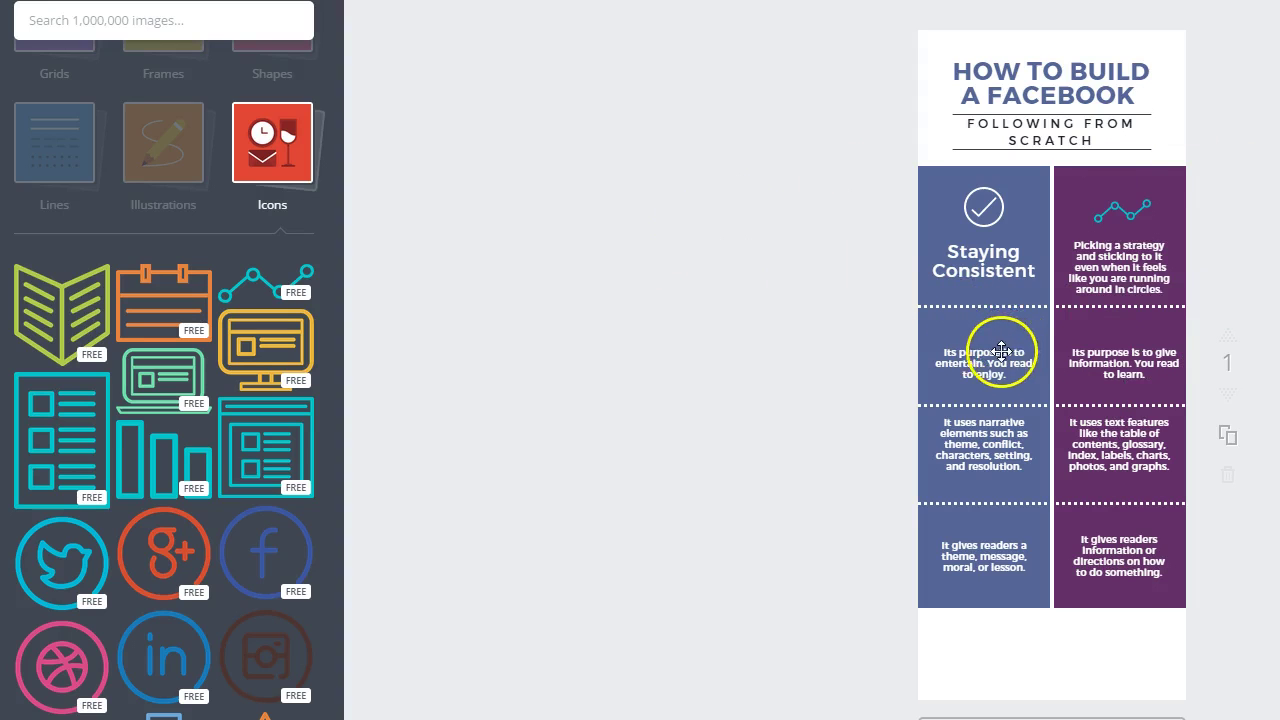
Step: Centre the 'Its purpose is to entertain…' text, level with the purple column's text
mouse_move(992, 361)
mouse_down()
mouse_move(969, 341)
mouse_move(992, 342)
mouse_up()
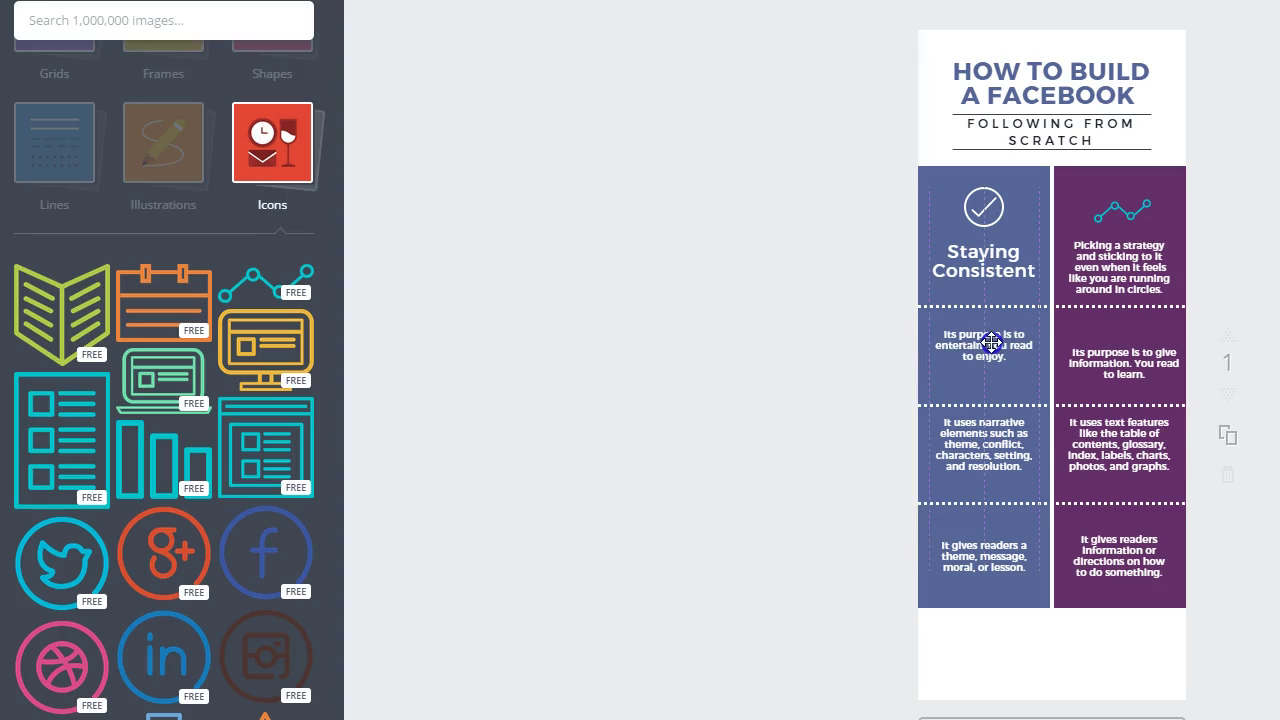
drag(991, 342, 993, 352)
drag(992, 352, 992, 352)
drag(981, 354, 981, 362)
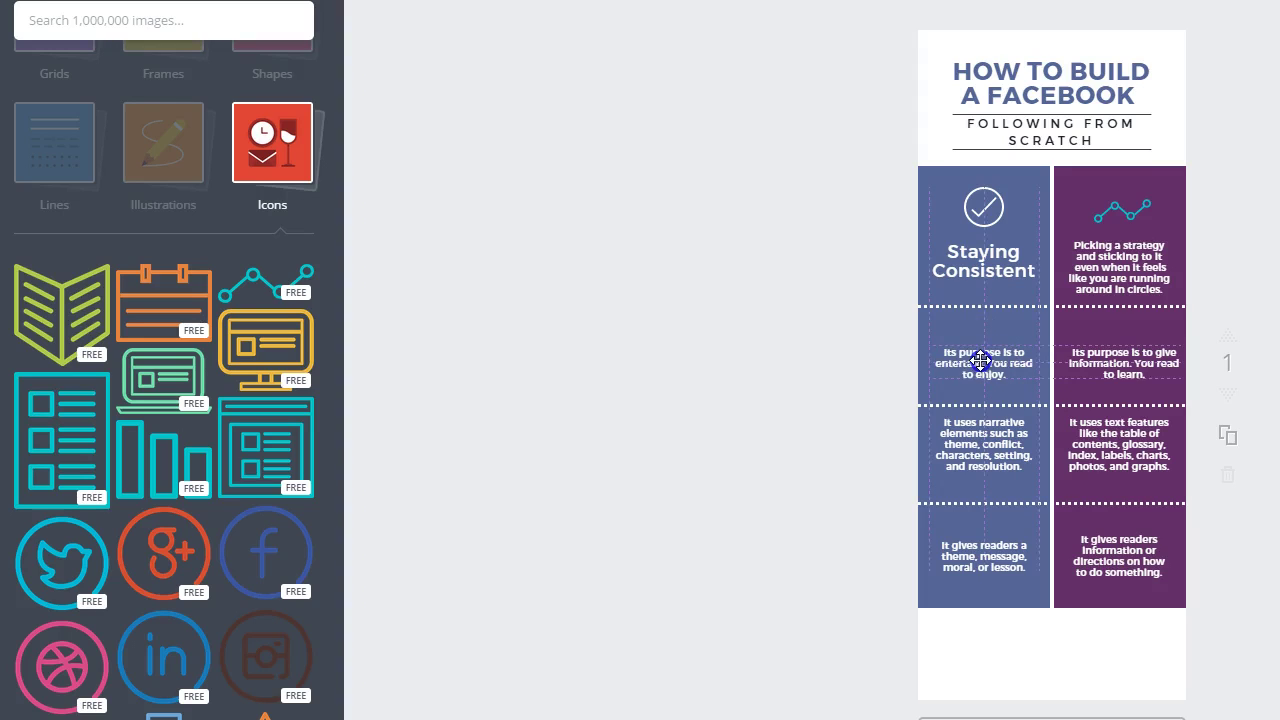